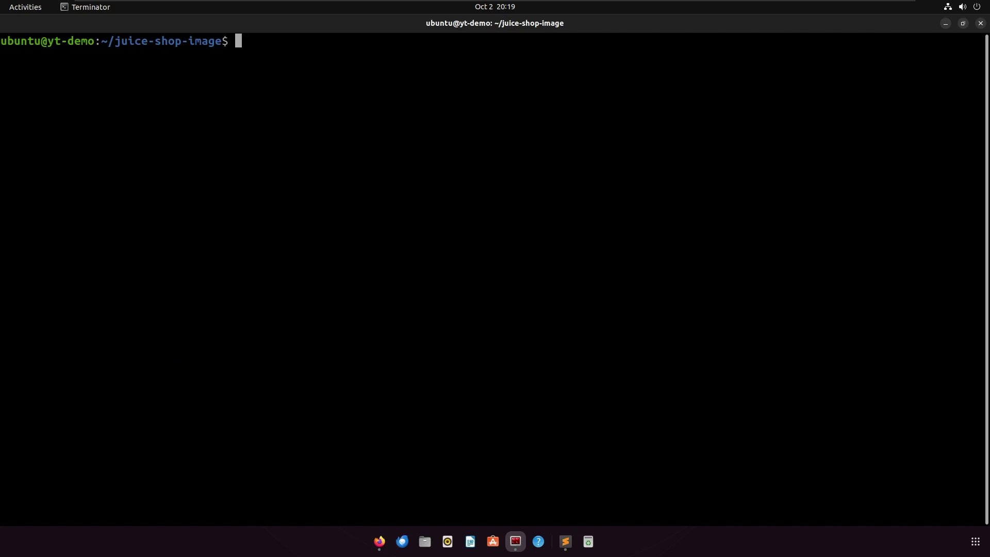
# - Review Dockerfile_kali_docker in nano, then build it as kasm_kali_docker:1.15.0
pyautogui.write('nano Dockerfile_kali_docker')
pyautogui.press('Return')
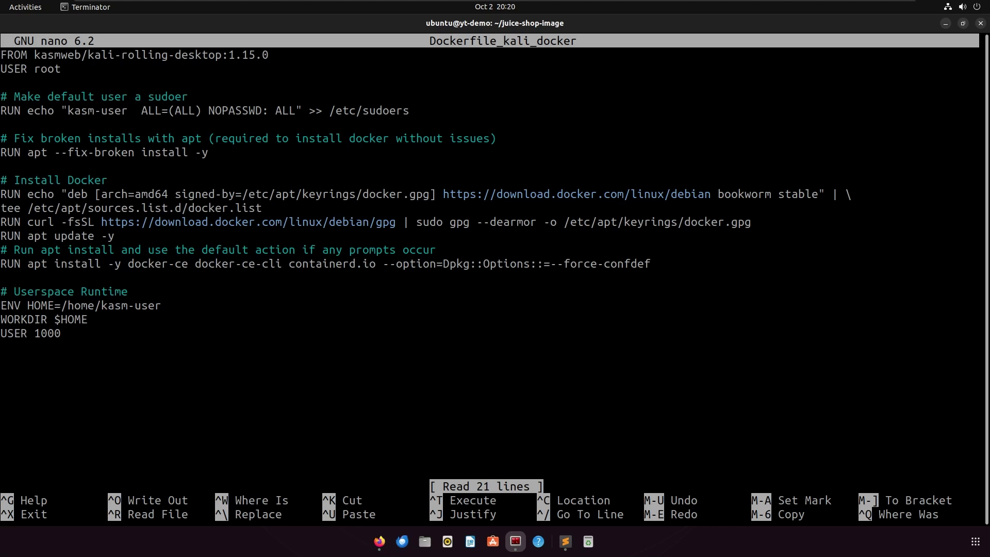
pyautogui.hotkey('ctrl', 'x')
pyautogui.hotkey('ctrl', 'shift', 'v')
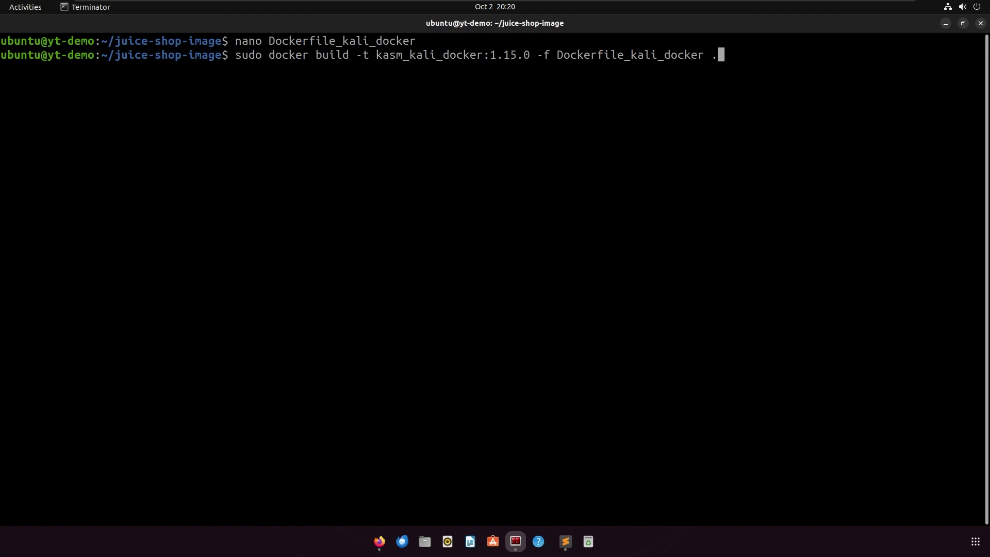
pyautogui.press('Return')
# - List local Docker images and select the new kasm_kali_docker image (9.56GB)
pyautogui.write('sudo docker images')
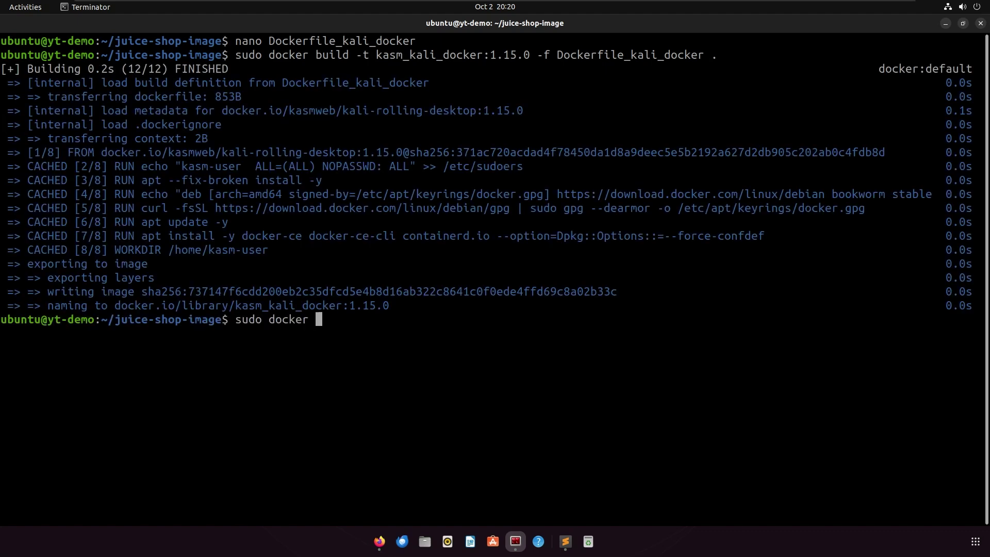
pyautogui.press('Return')
pyautogui.doubleClick(40, 348)
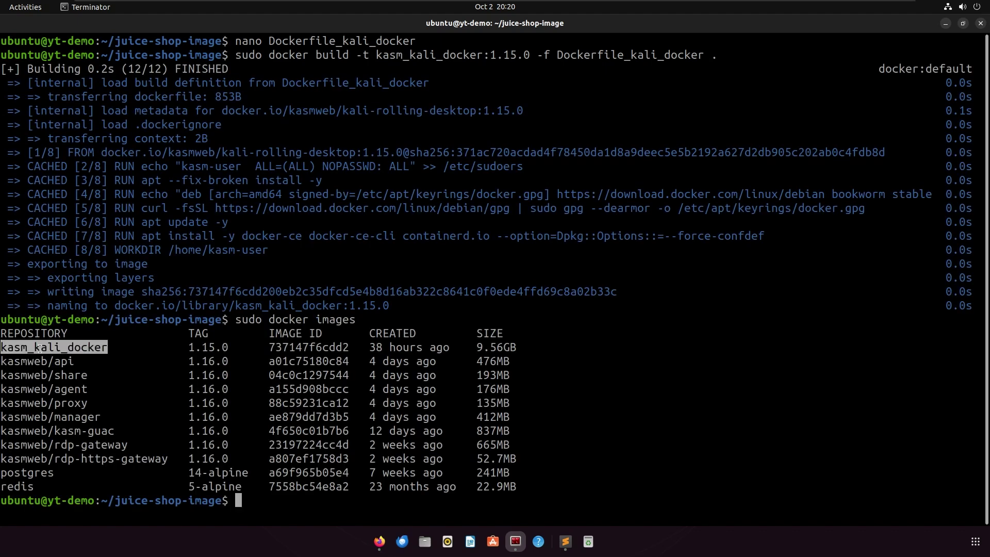
# - Start adding a new workspace from Admin > Workspaces with type Container
pyautogui.click(125, 352)
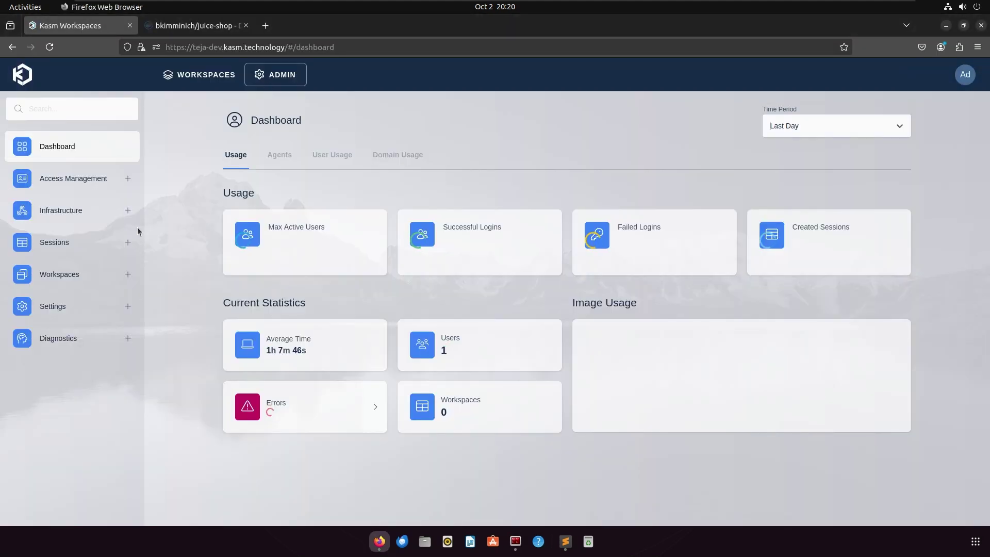
pyautogui.click(103, 273)
pyautogui.click(72, 303)
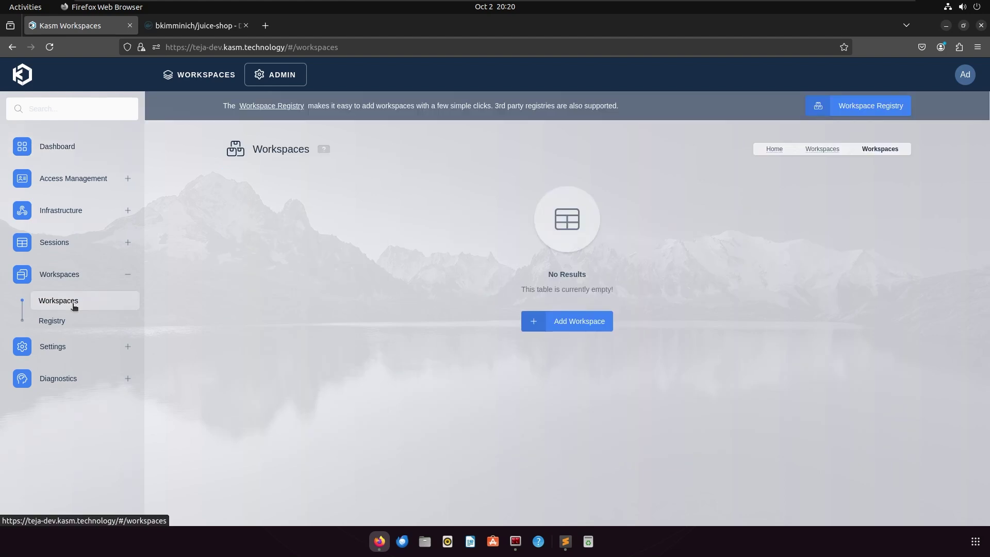
pyautogui.click(553, 315)
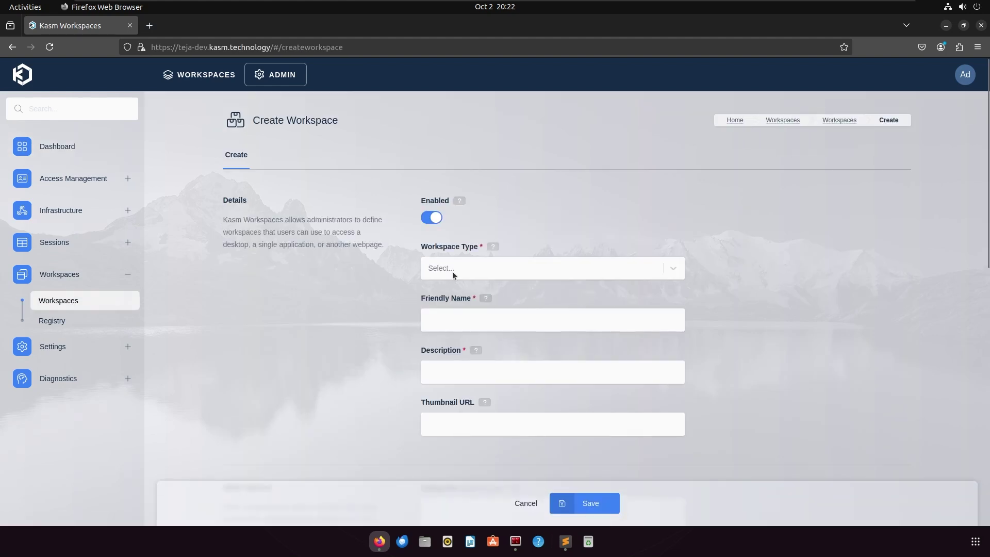
pyautogui.click(449, 274)
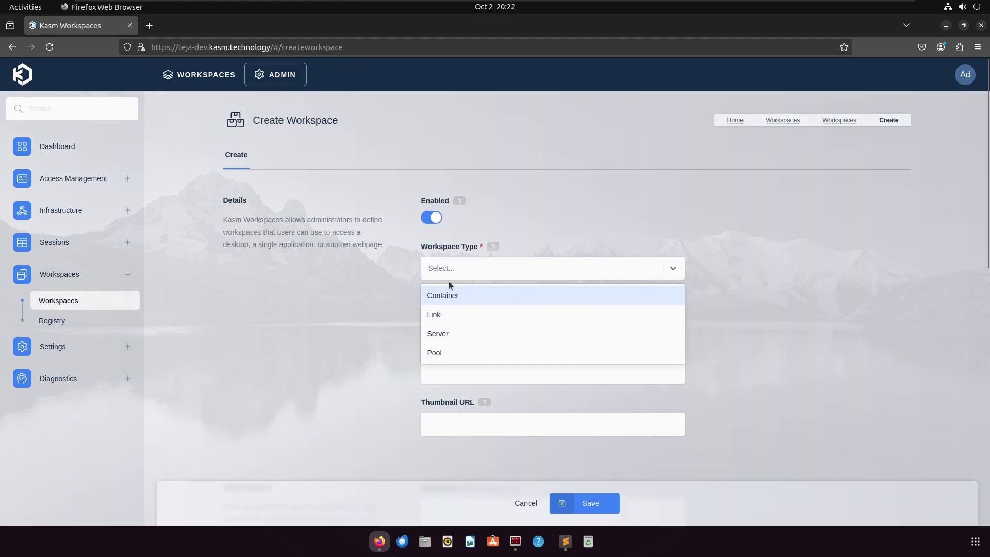
pyautogui.click(444, 298)
# - Name it 'Kali Linux with Docker', describe it 'Kali Linux with Docker installed.', keeping it enabled
pyautogui.click(466, 371)
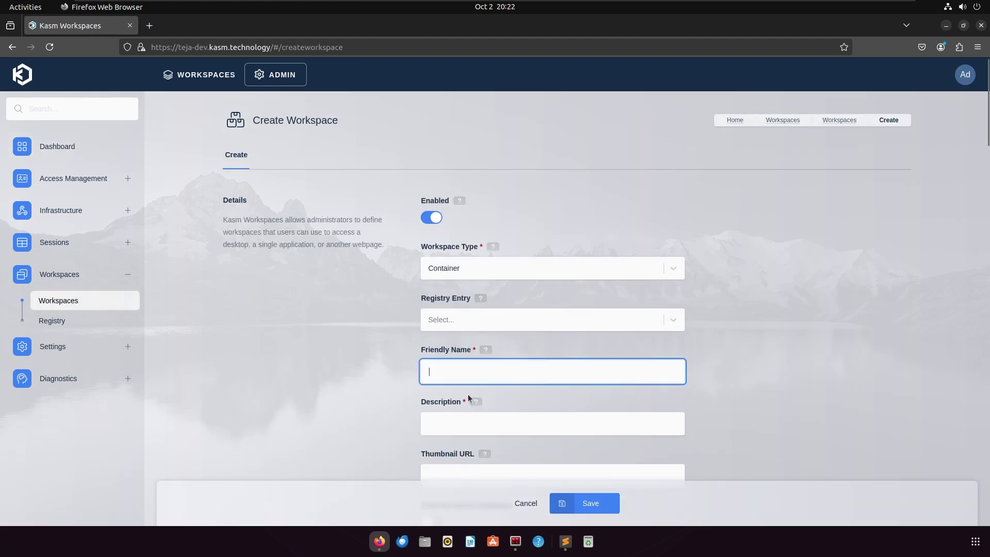
pyautogui.write('Kali Linux with Docker')
pyautogui.press('Tab')
pyautogui.write('Kali ')
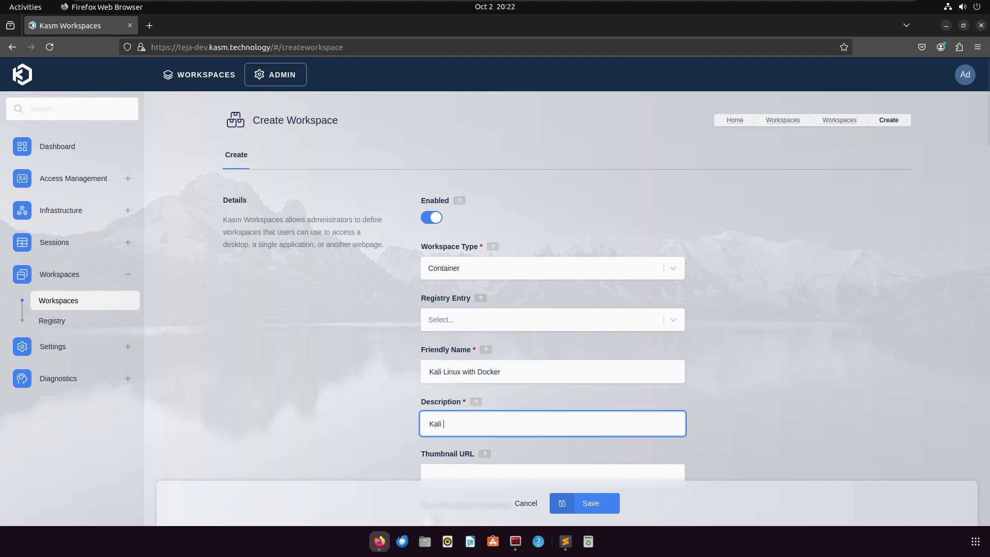
pyautogui.write('Linux with Docker installed.')
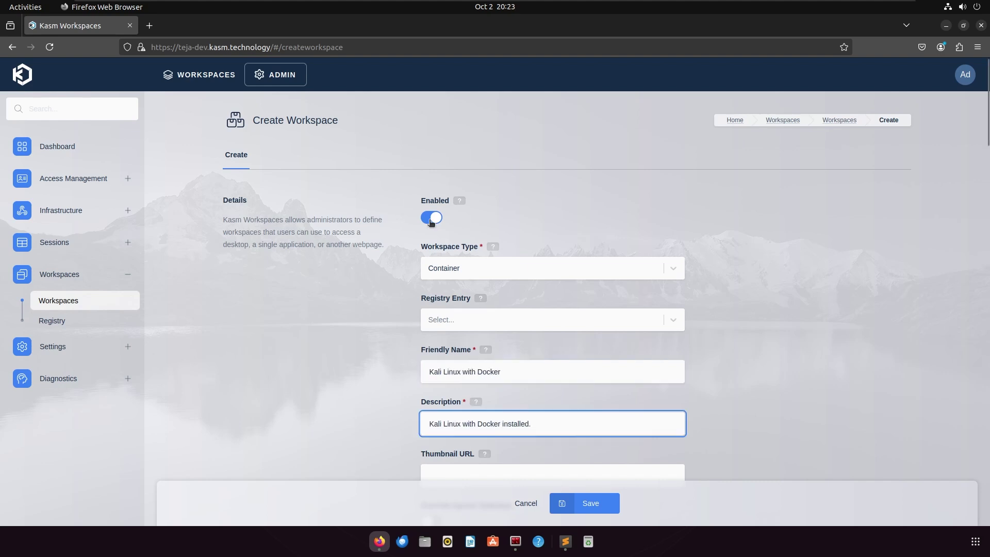
pyautogui.click(431, 217)
pyautogui.click(431, 218)
pyautogui.scroll(-6, 390, 265)
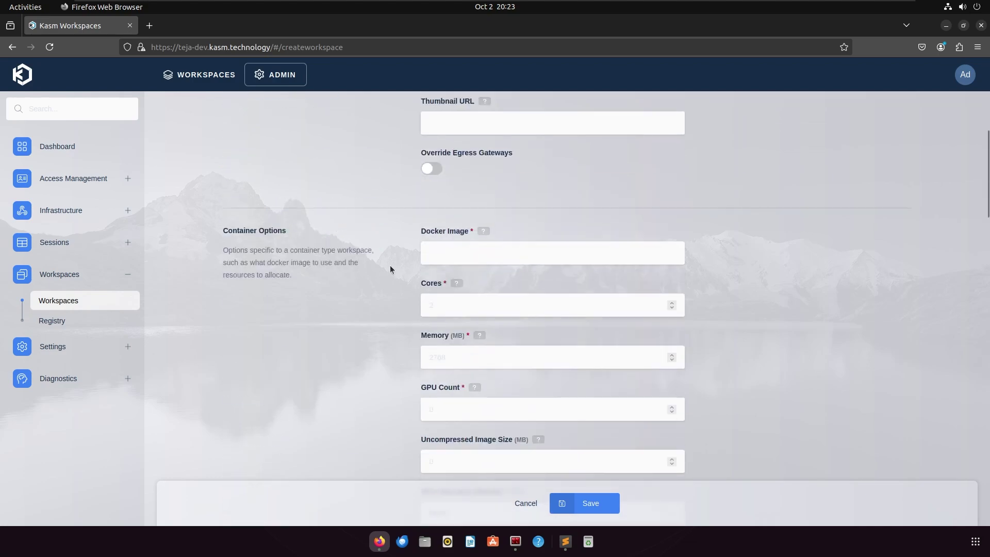
pyautogui.click(444, 254)
# - Set the Docker Image to kasm_kali_docker:1.15.0, copied from the terminal
pyautogui.hotkey('alt', 'Tab')
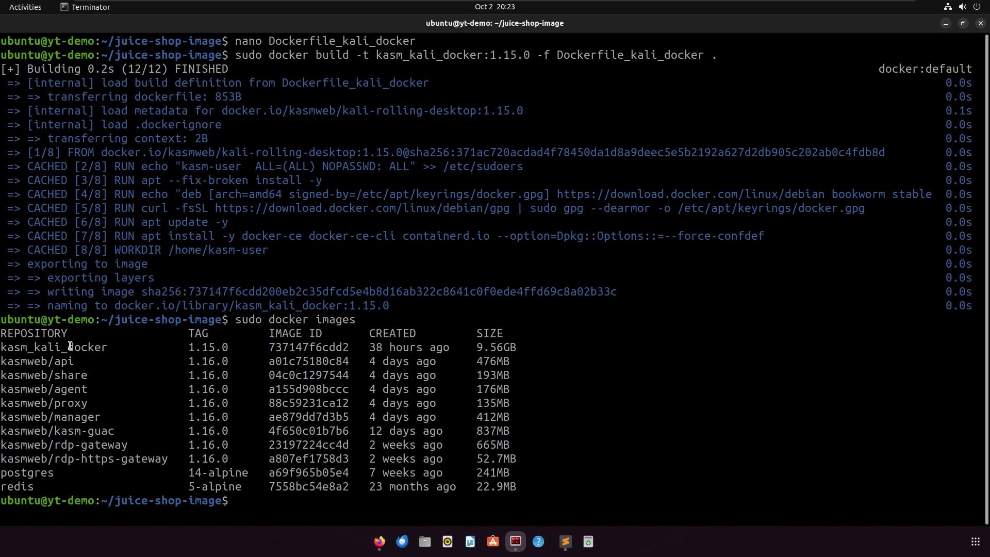
pyautogui.doubleClick(71, 346)
pyautogui.rightClick(71, 346)
pyautogui.click(105, 157)
pyautogui.hotkey('alt', 'Tab')
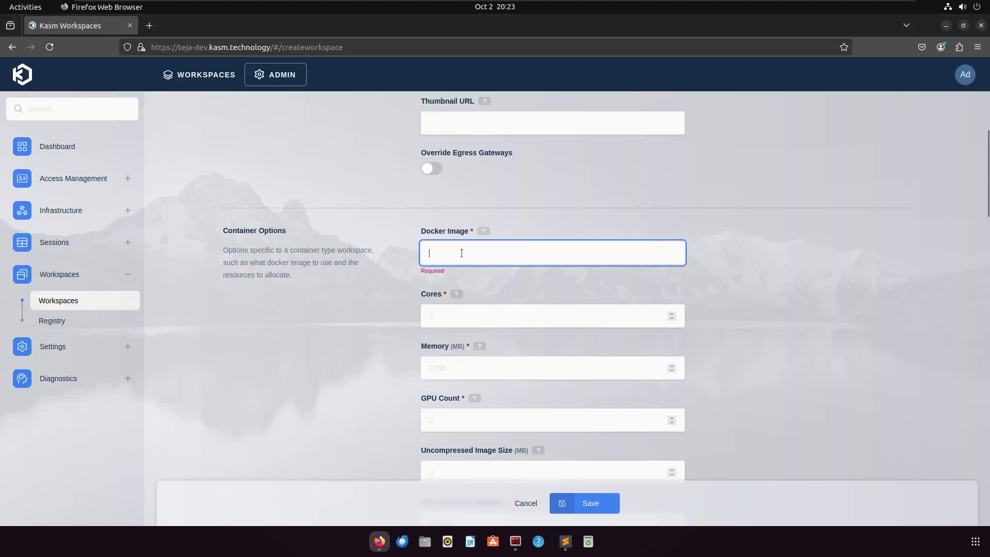
pyautogui.hotkey('ctrl', 'v')
pyautogui.hotkey('alt', 'Tab')
pyautogui.doubleClick(200, 346)
pyautogui.rightClick(200, 347)
pyautogui.click(216, 161)
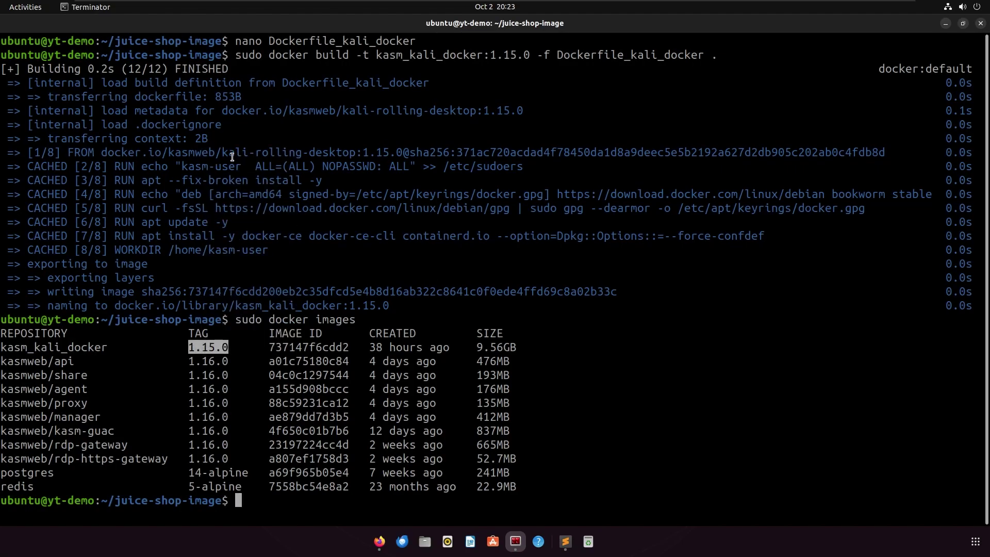
pyautogui.hotkey('alt', 'Tab')
pyautogui.write(':')
pyautogui.hotkey('ctrl', 'v')
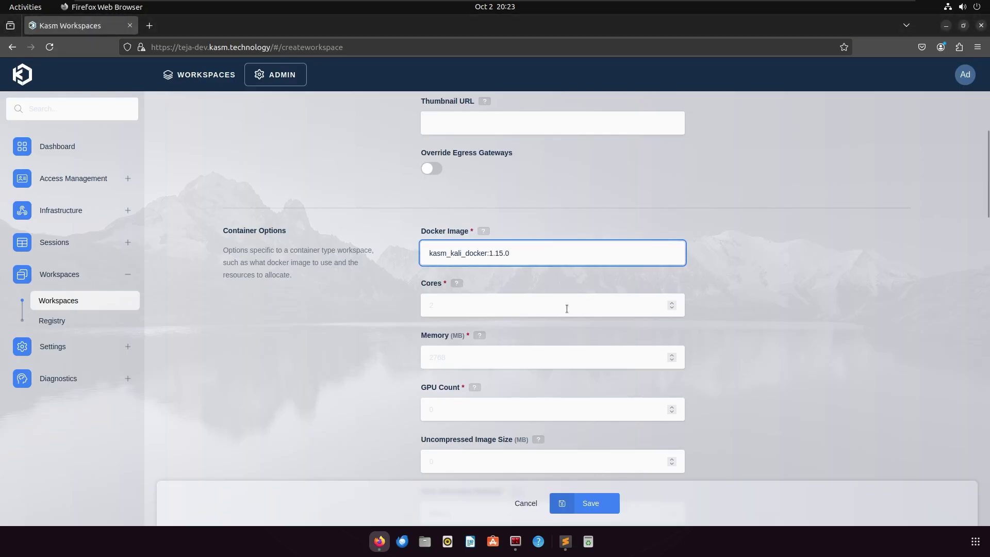
# - Set Cores to 2, Memory to 2768 MB and GPUs to 0
pyautogui.click(521, 307)
pyautogui.write('2')
pyautogui.click(471, 351)
pyautogui.write('2')
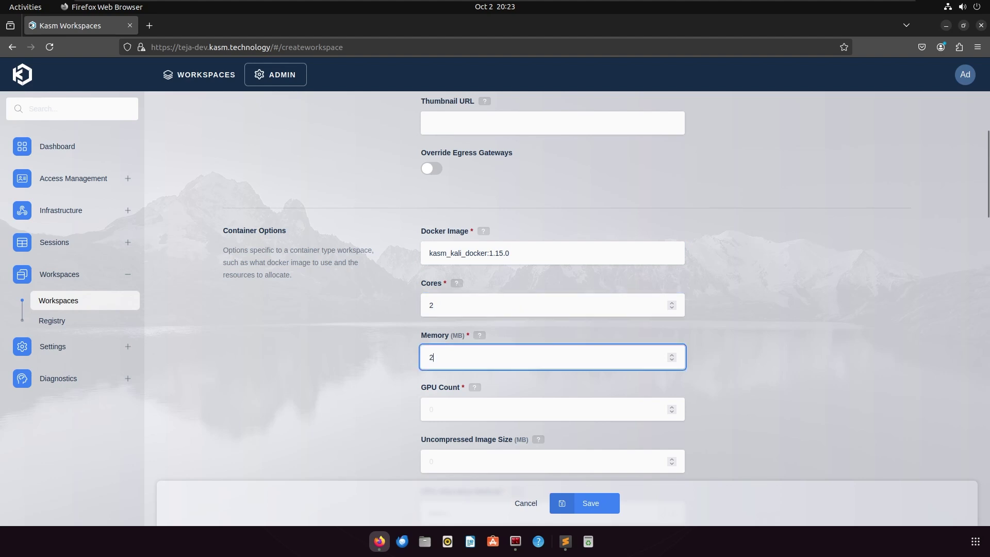
pyautogui.write('768')
pyautogui.click(463, 408)
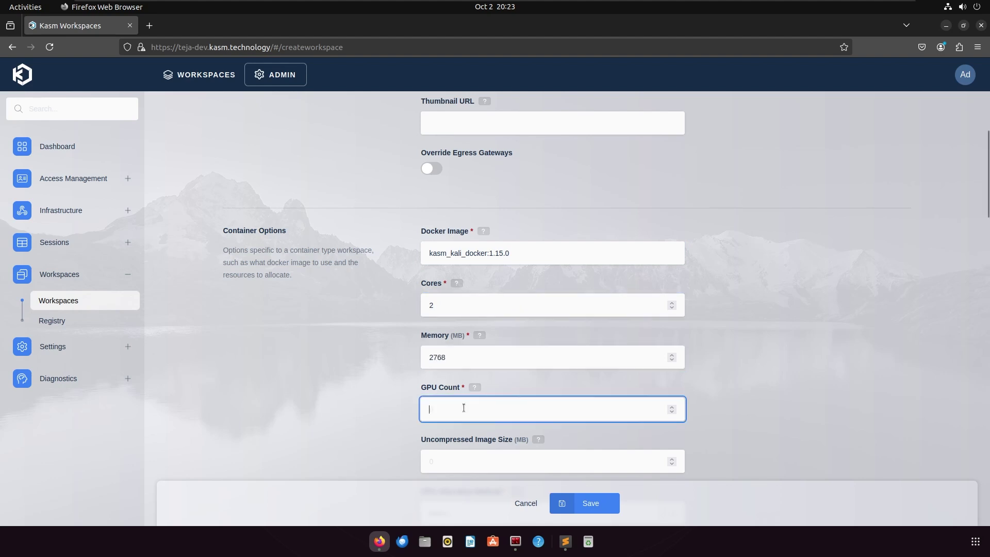
pyautogui.write('0')
pyautogui.click(731, 369)
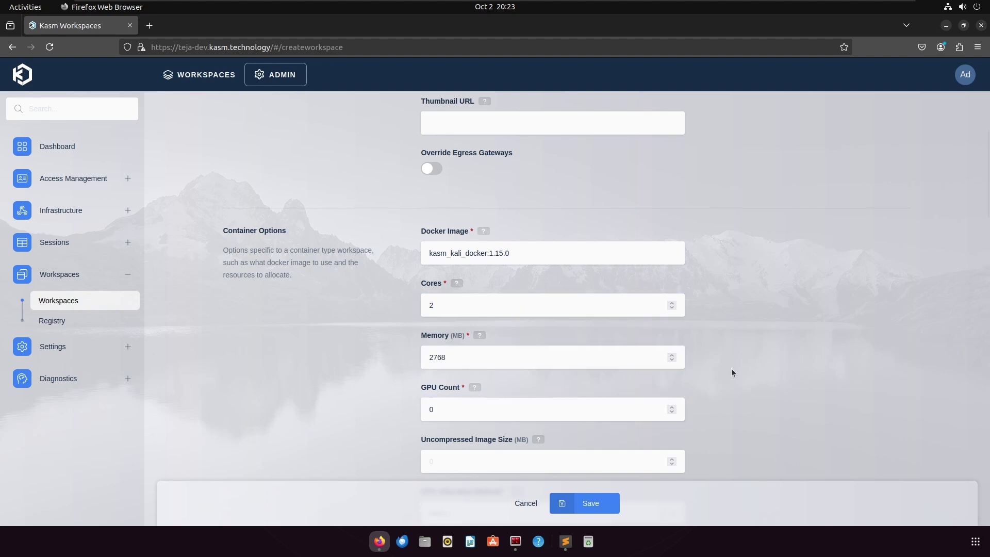
# - Paste the sysbox-runc Docker run config override JSON and save the workspace
pyautogui.scroll(-5, 731, 372)
pyautogui.scroll(-8, 731, 372)
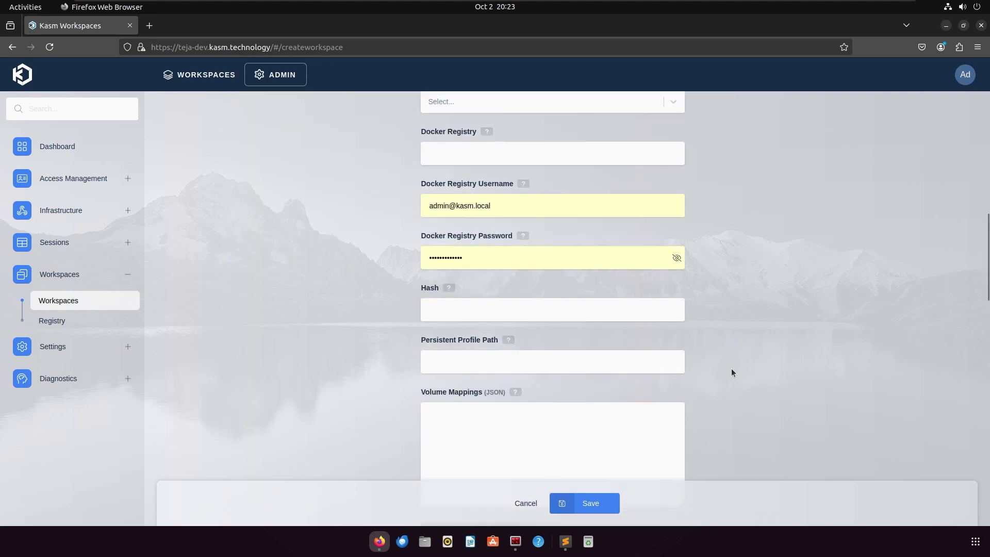
pyautogui.scroll(-2, 731, 368)
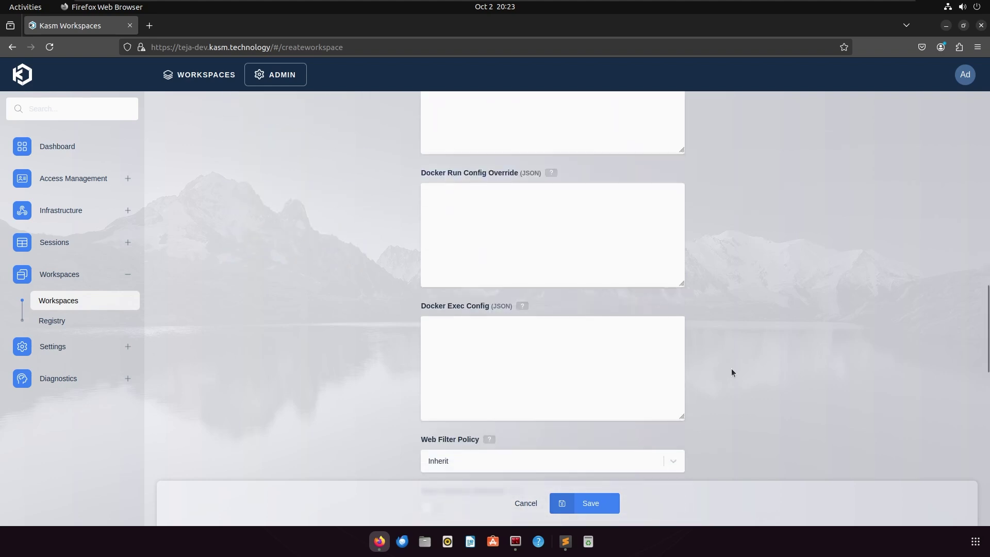
pyautogui.click(567, 248)
pyautogui.hotkey('ctrl', 'v')
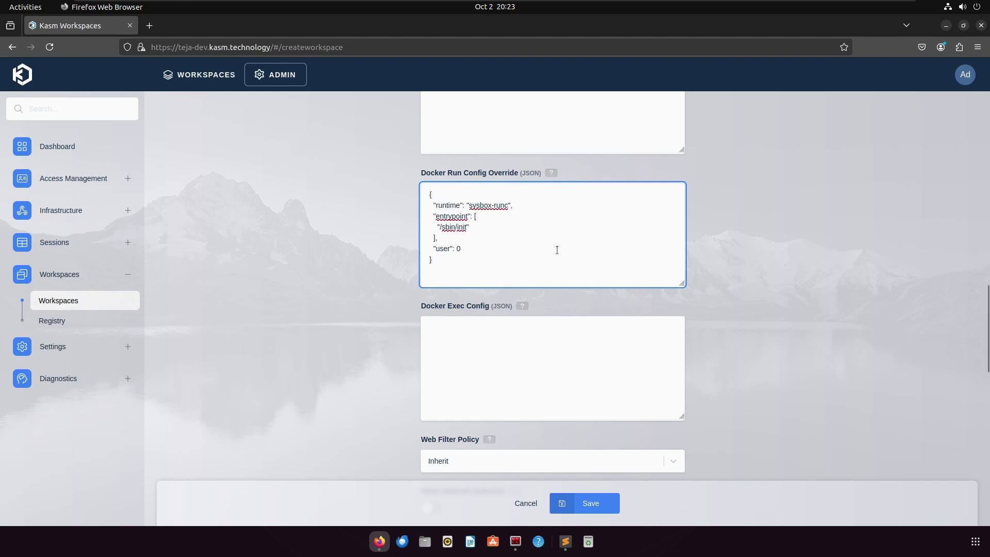
pyautogui.click(612, 513)
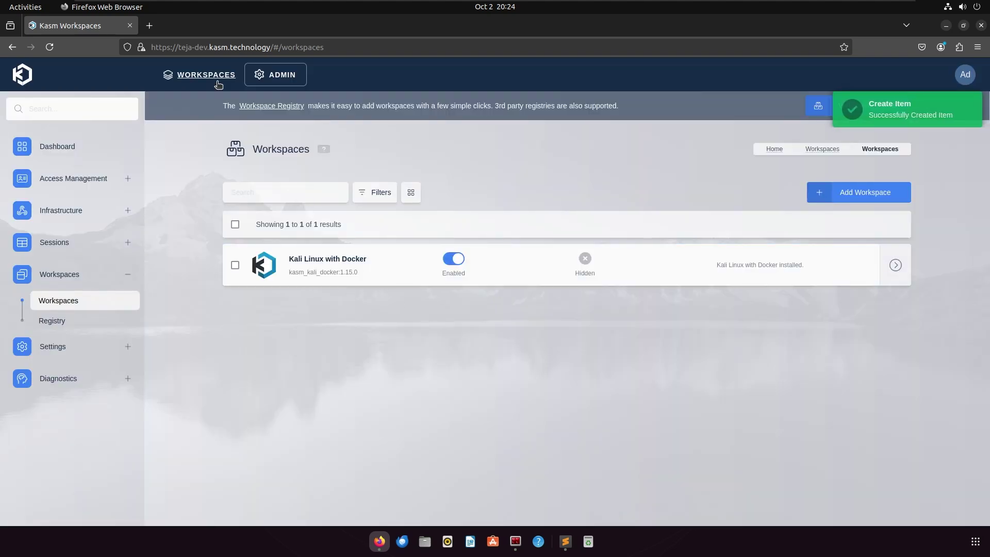
# - Launch the Kali Linux with Docker workspace as a session in a new tab
pyautogui.click(214, 77)
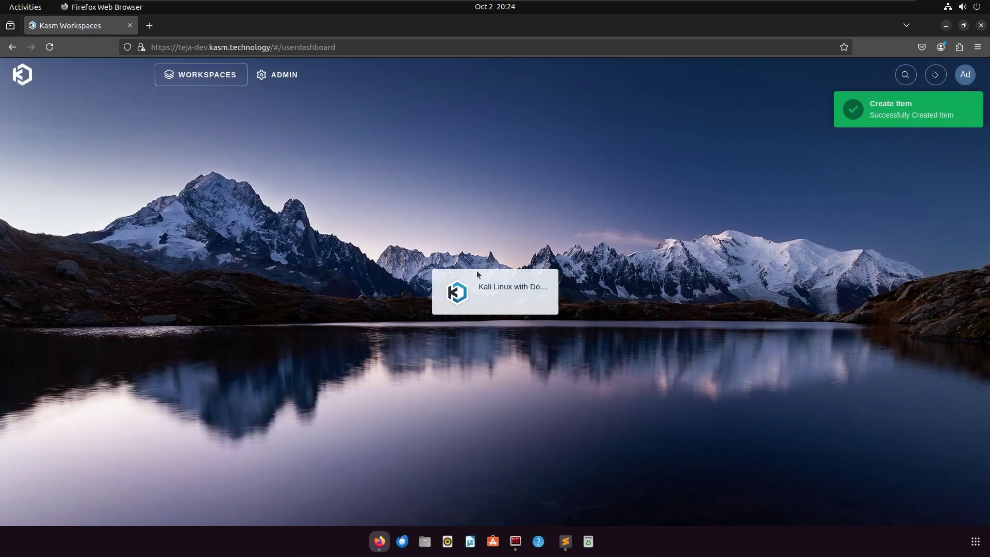
pyautogui.click(477, 274)
pyautogui.click(503, 310)
pyautogui.click(503, 344)
pyautogui.click(504, 350)
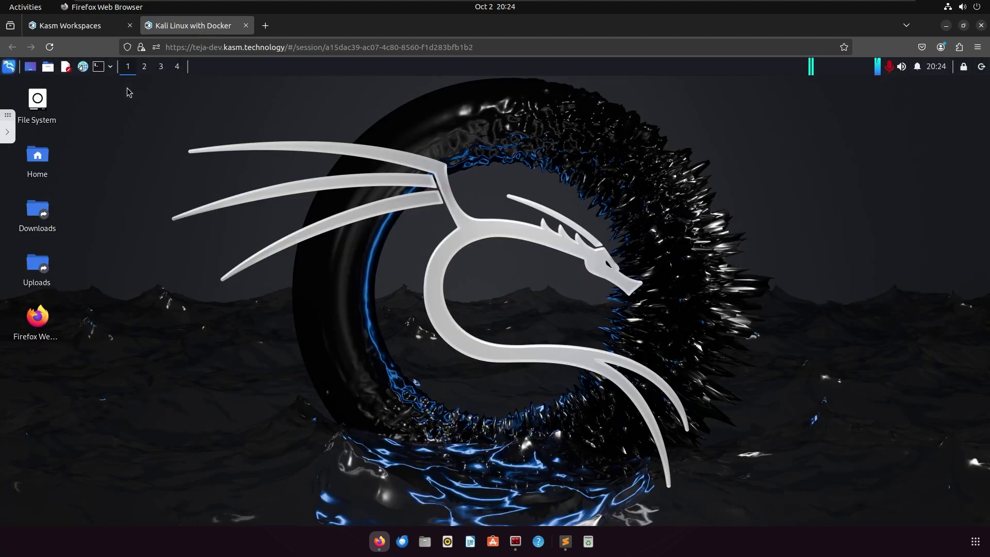
# - In a session terminal, run sudo systemctl status docker and confirm it's active (running)
pyautogui.click(98, 66)
pyautogui.write('sud')
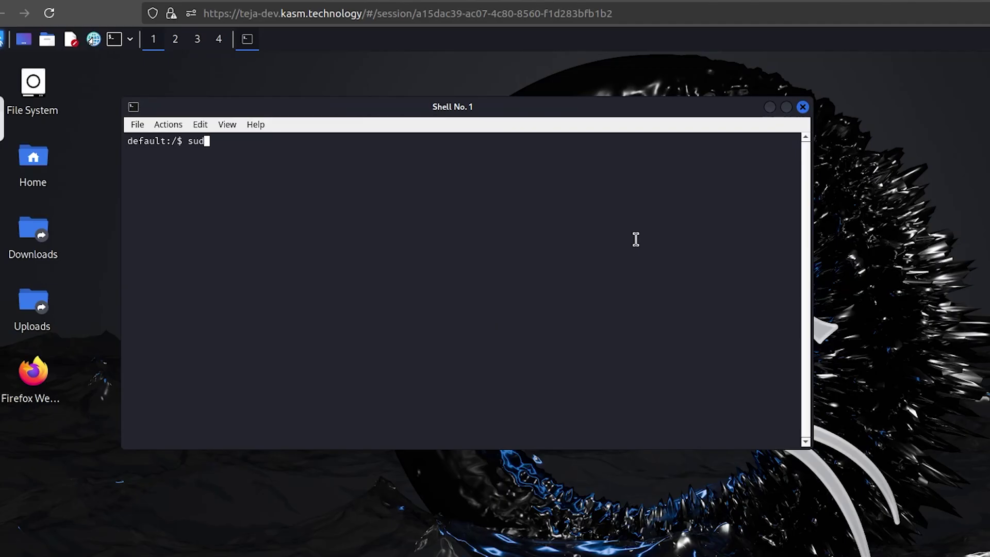
pyautogui.write('o systemctl status docker')
pyautogui.press('Return')
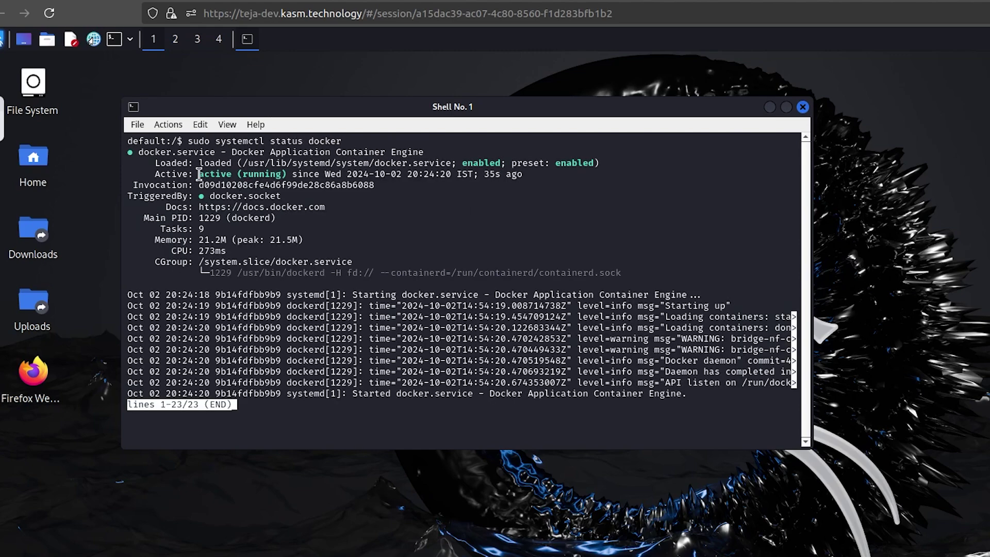
pyautogui.moveTo(199, 173); pyautogui.dragTo(287, 174)
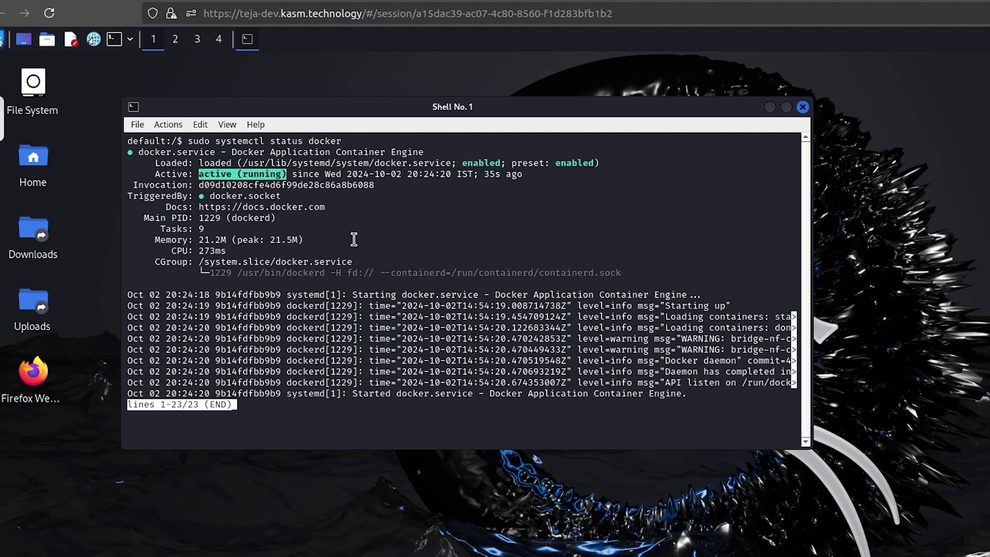
pyautogui.click(397, 322)
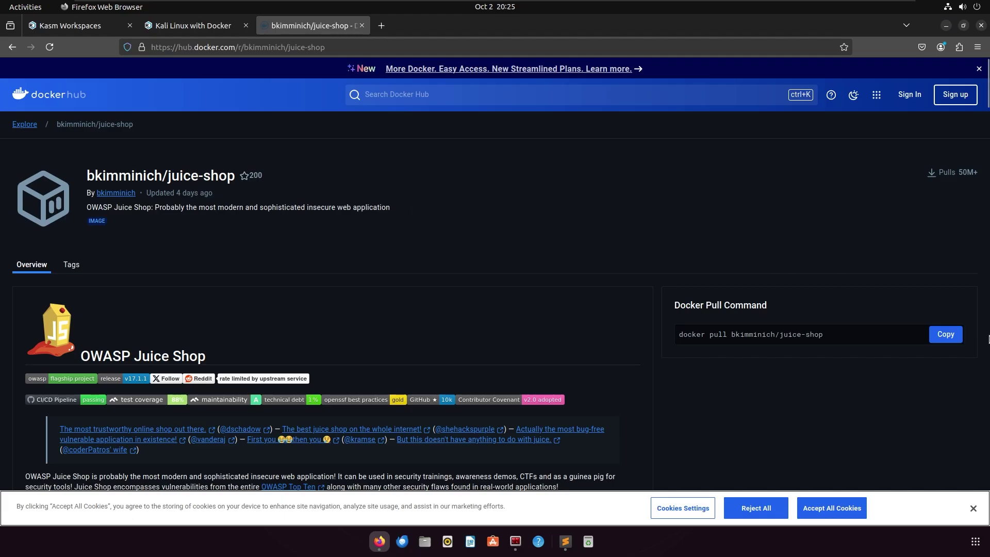
# - Copy Docker Hub's juice-shop pull command and run it with sudo in the Kali session
pyautogui.click(948, 336)
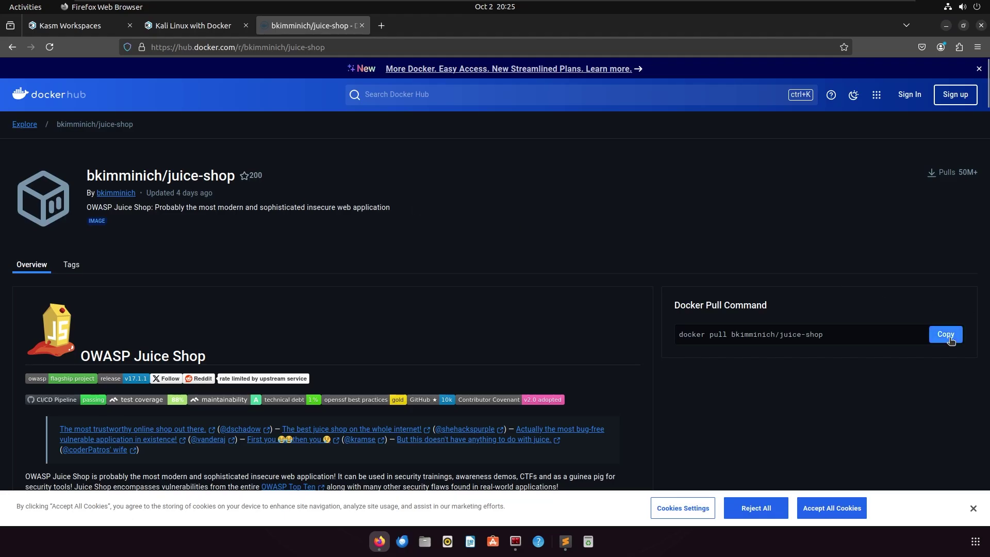
pyautogui.click(179, 28)
pyautogui.write('sudo')
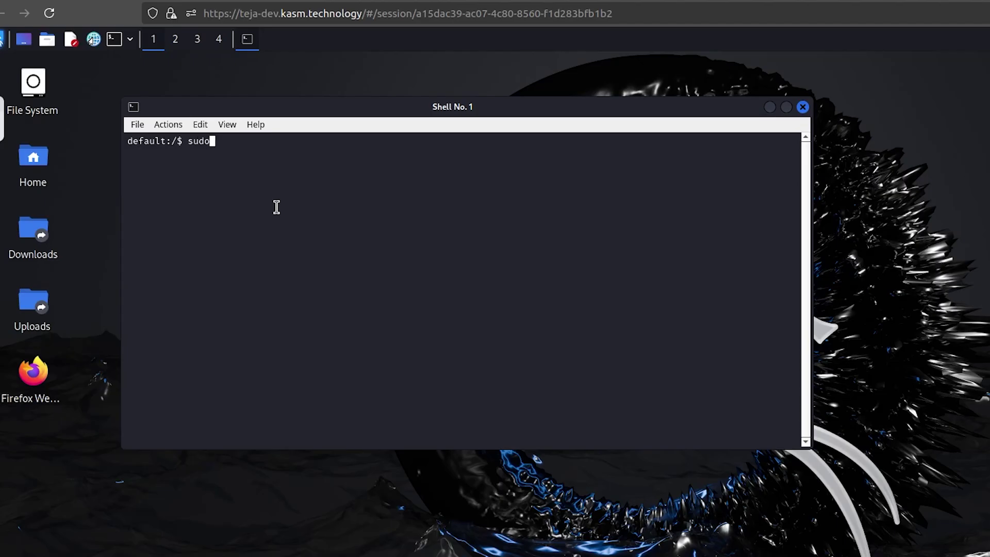
pyautogui.hotkey('ctrl', 'shift', 'v')
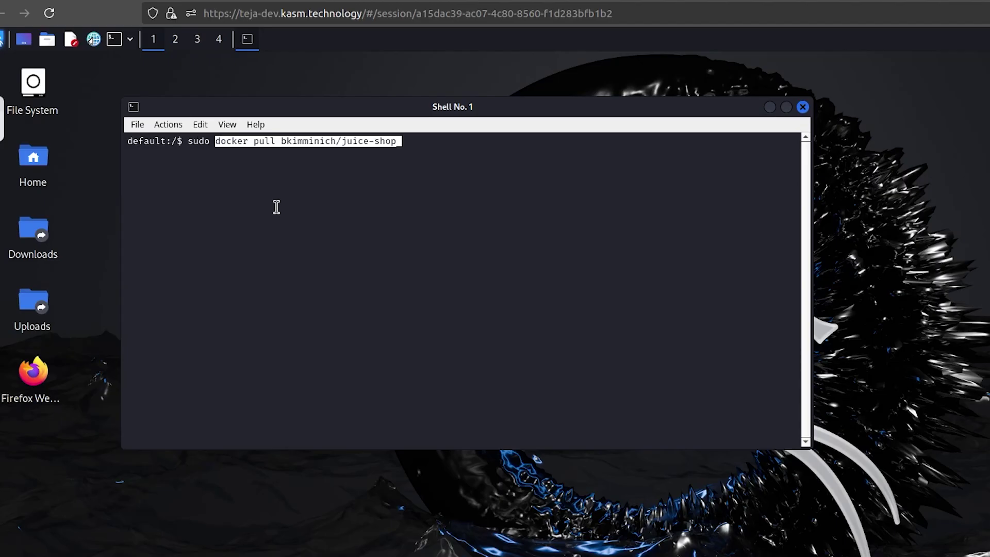
pyautogui.press('Return')
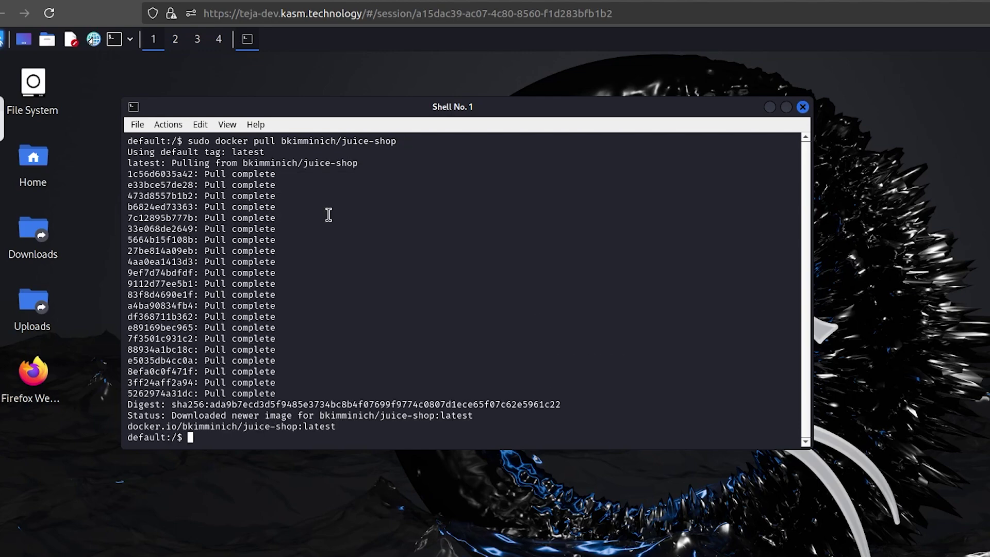
# - Create /dockerstartup/custom_startup.sh in vi with the pasted dockerd and juice-shop startup script
pyautogui.write('clear')
pyautogui.press('Return')
pyautogui.write('sudo ')
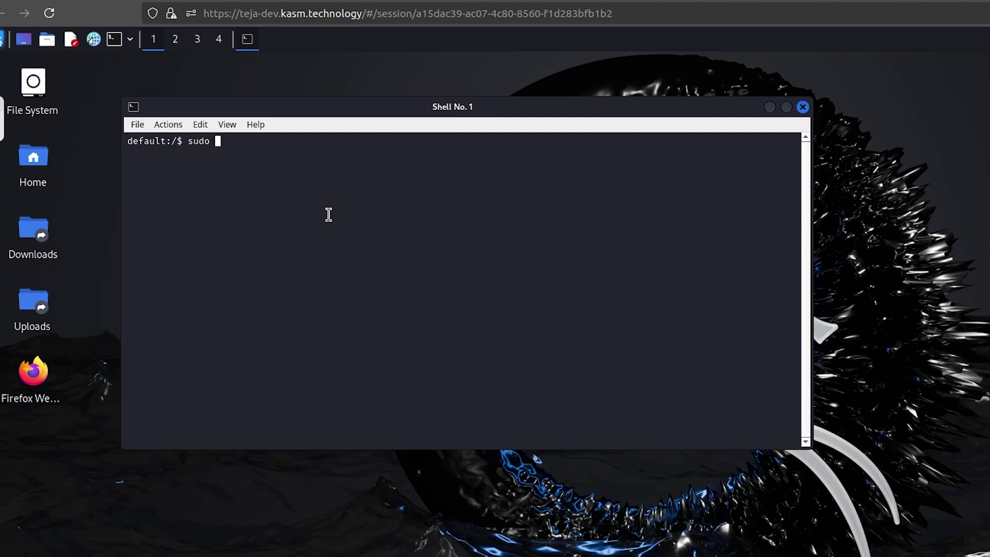
pyautogui.write('vi /dockerstartup')
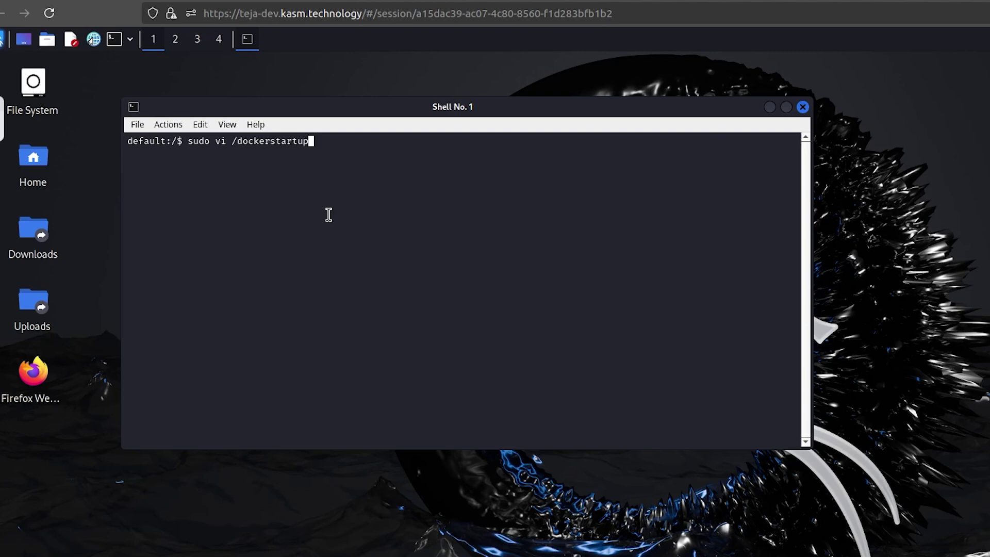
pyautogui.write('/custom_startup.sh')
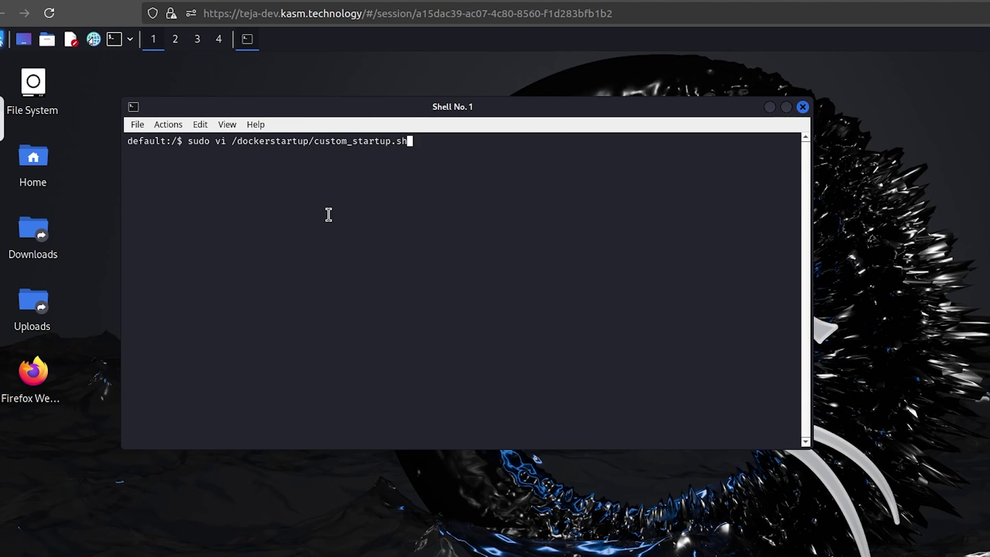
pyautogui.press('Return')
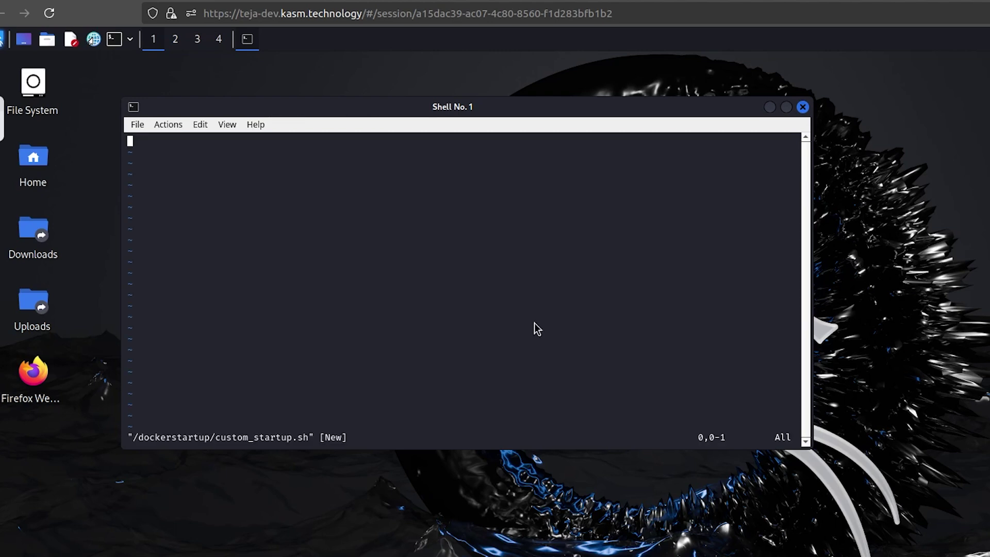
pyautogui.press('i')
pyautogui.hotkey('ctrl', 'shift', 'v')
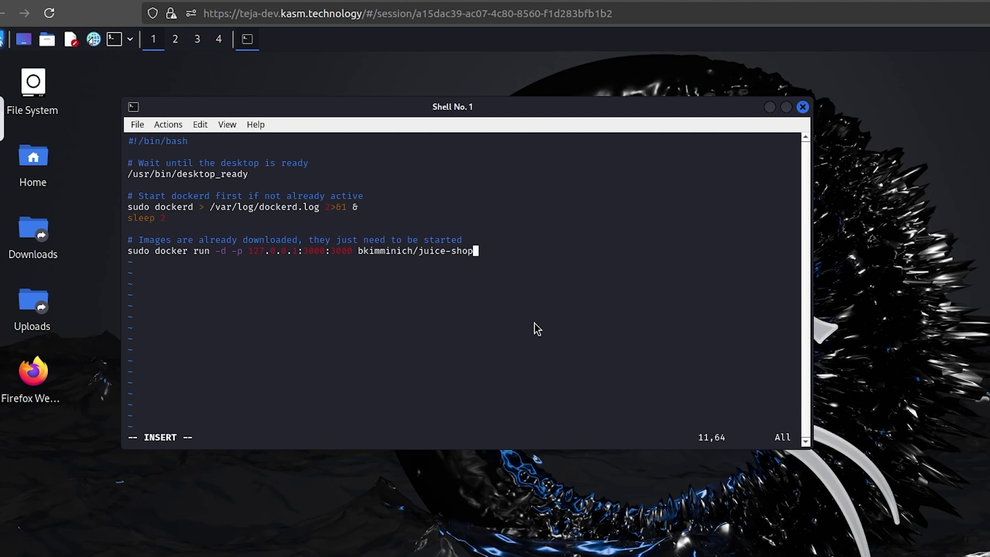
pyautogui.press('Escape')
pyautogui.write(':wq')
pyautogui.press('Return')
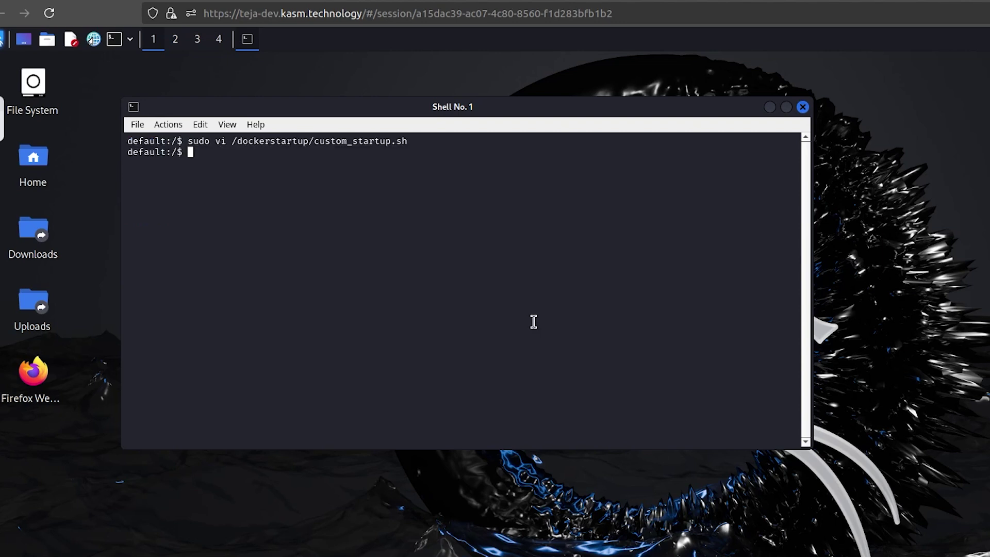
# - Make /dockerstartup/custom_startup.sh executable with sudo chmod +x
pyautogui.hotkey('ctrl', 'l')
pyautogui.write('sudo chmod +x /dockerstartup/custom_startup.sh')
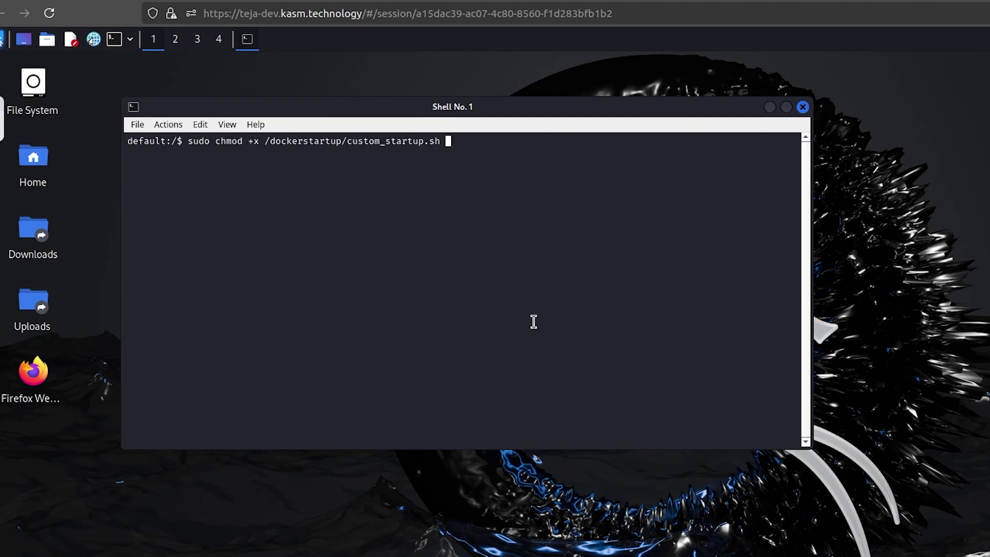
pyautogui.press('Return')
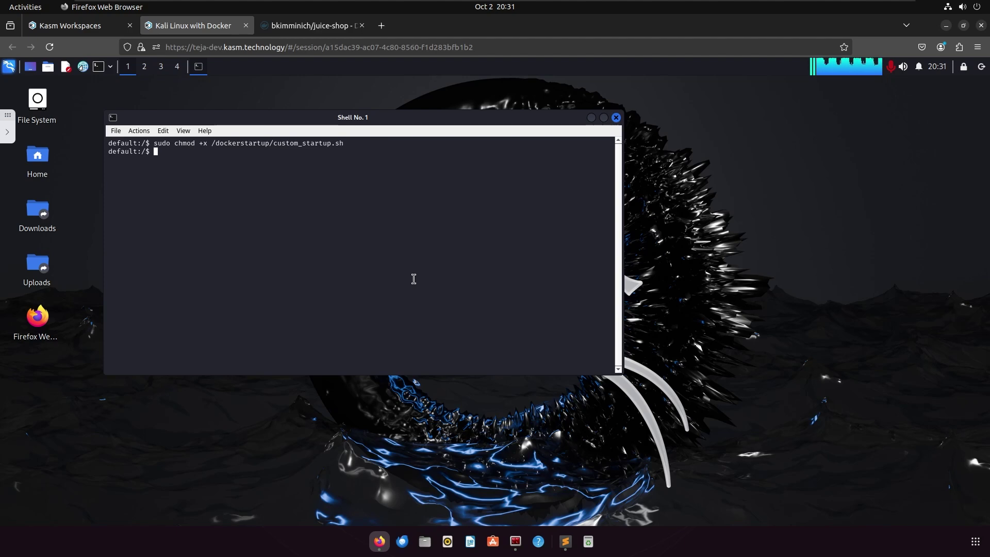
# - Open the running sessions list under Admin > Sessions
pyautogui.click(80, 27)
pyautogui.click(273, 77)
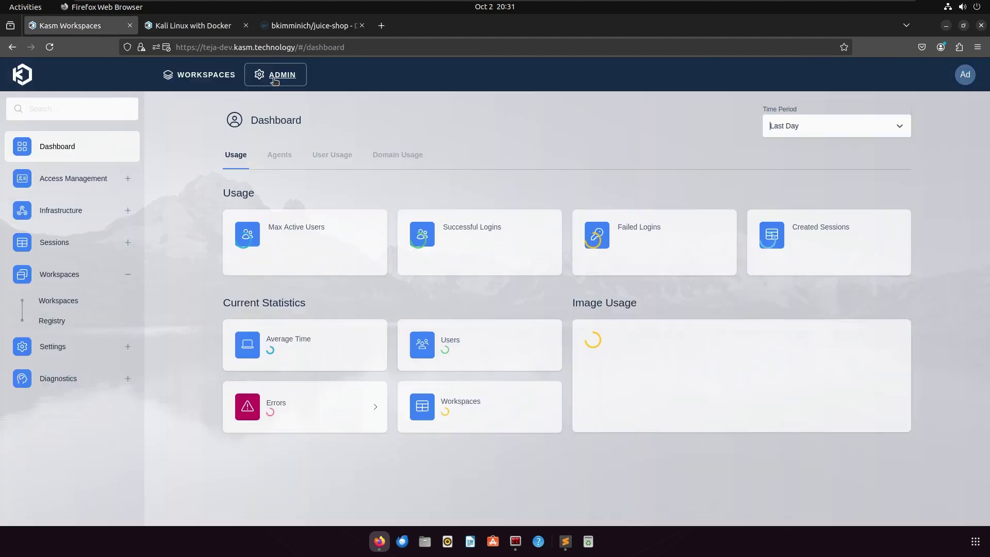
pyautogui.click(57, 242)
pyautogui.click(61, 273)
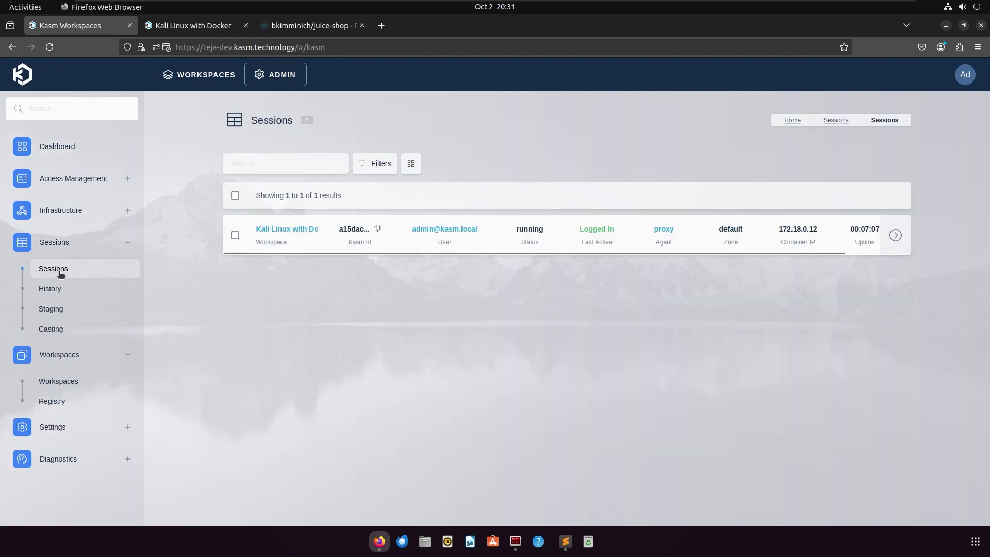
pyautogui.moveTo(767, 253)
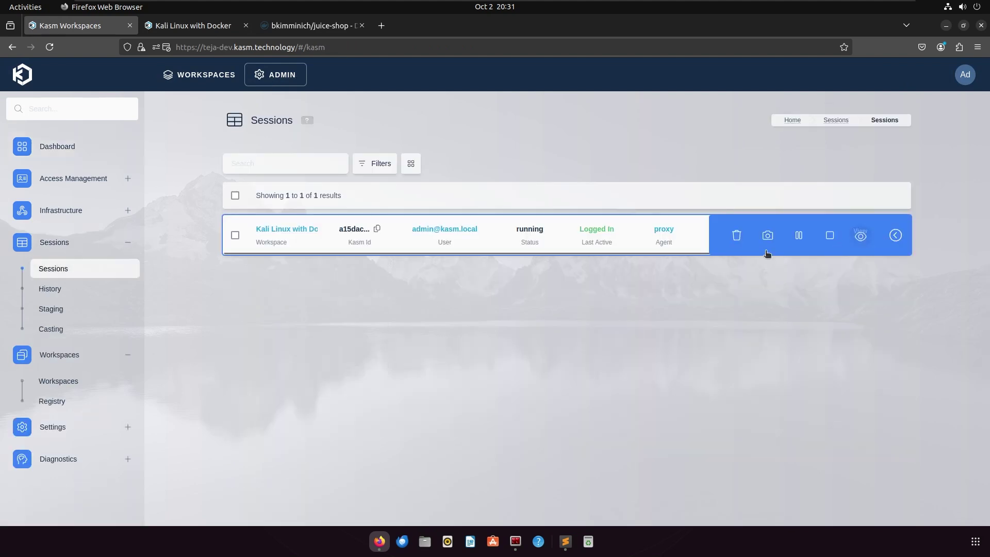
pyautogui.click(767, 238)
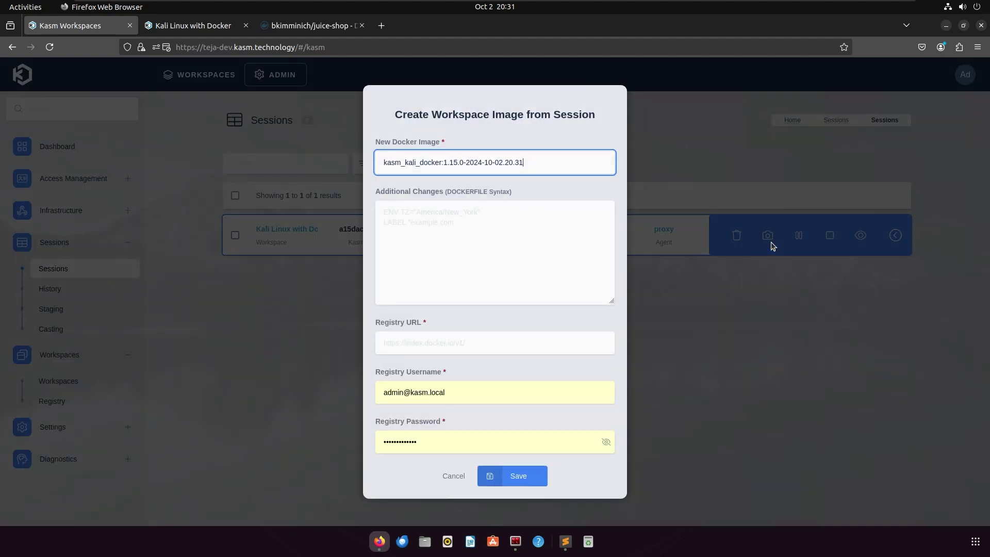
pyautogui.hotkey('ctrl', 'a')
pyautogui.write('kasm_kali')
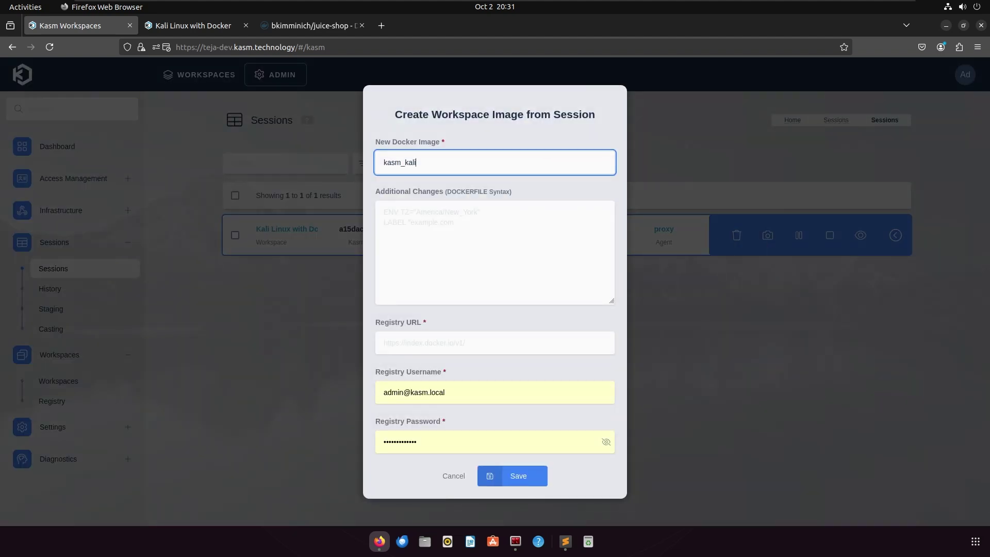
pyautogui.write('_juiceshop:1.15')
pyautogui.press('Tab')
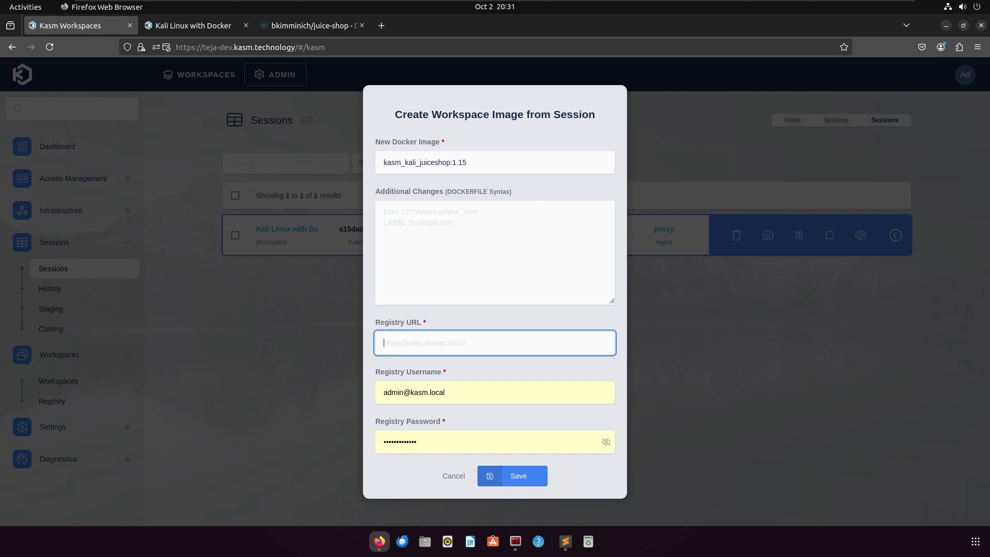
pyautogui.write('https://index.docker.io/v1')
pyautogui.hotkey('ctrl', 'a')
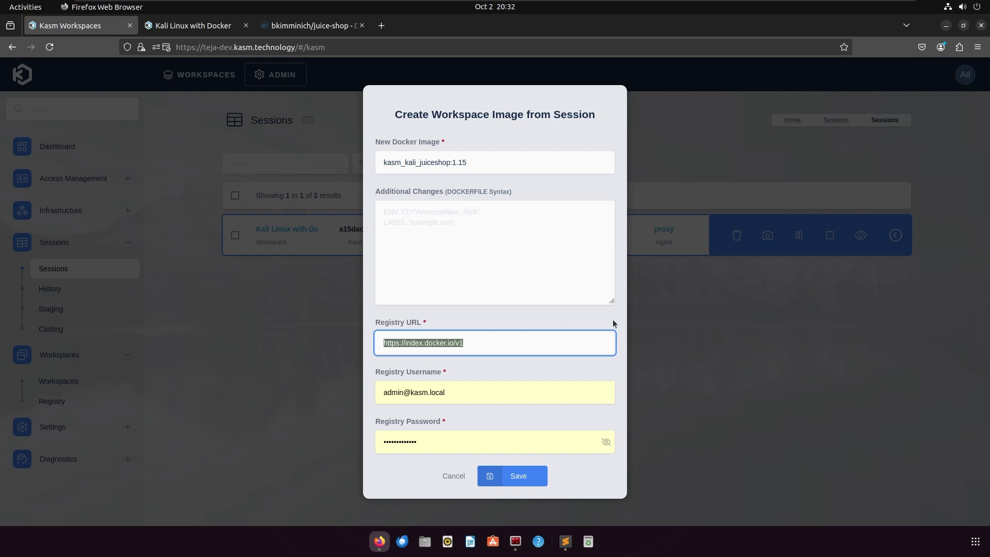
pyautogui.click(543, 474)
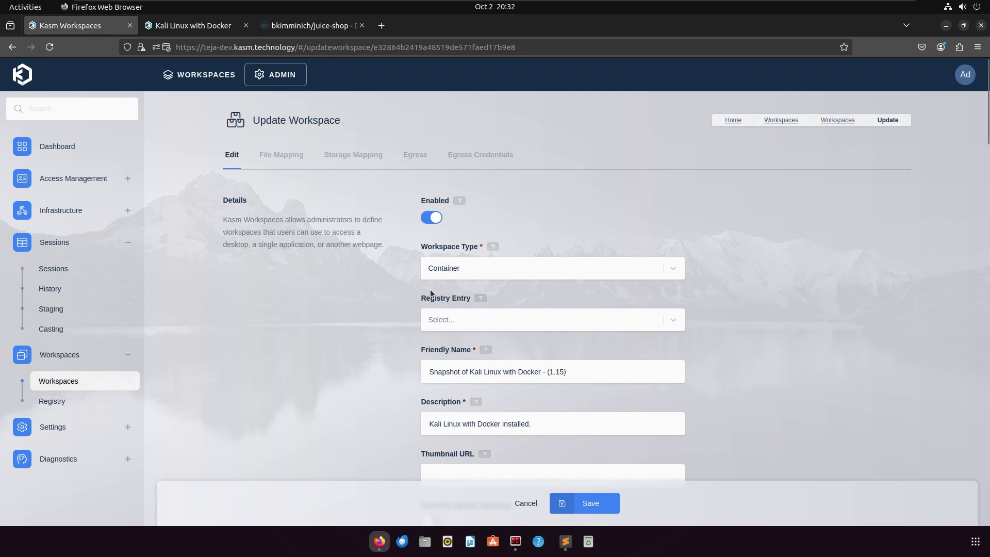
# - Rename the workspace 'Juice Shop Pentesting Lab', describe it 'Kali Linux with Juice Shop environment', and save
pyautogui.moveTo(430, 371); pyautogui.dragTo(617, 393)
pyautogui.write('Juice Shop Pe')
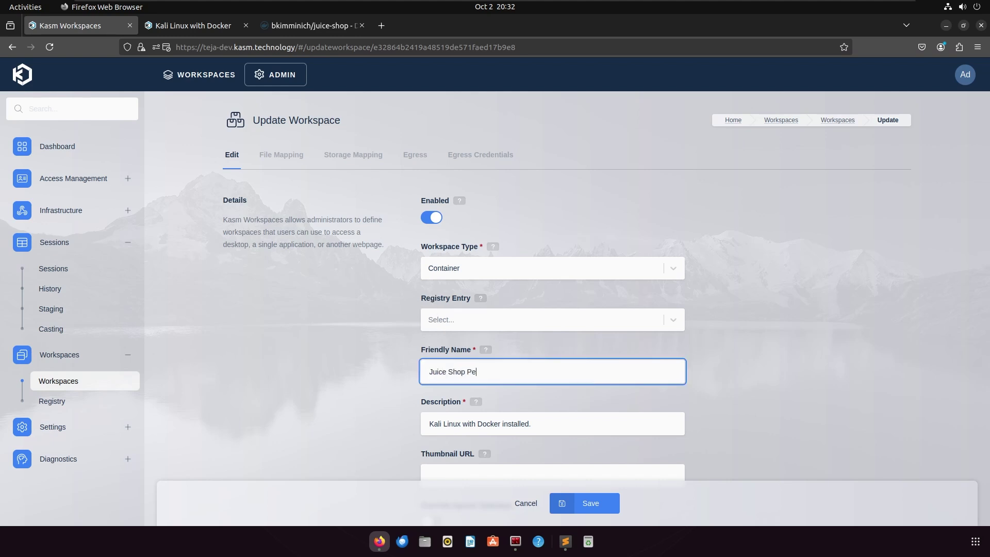
pyautogui.write('ntesting Lab')
pyautogui.press('Tab')
pyautogui.write('Kali Linux with Ju')
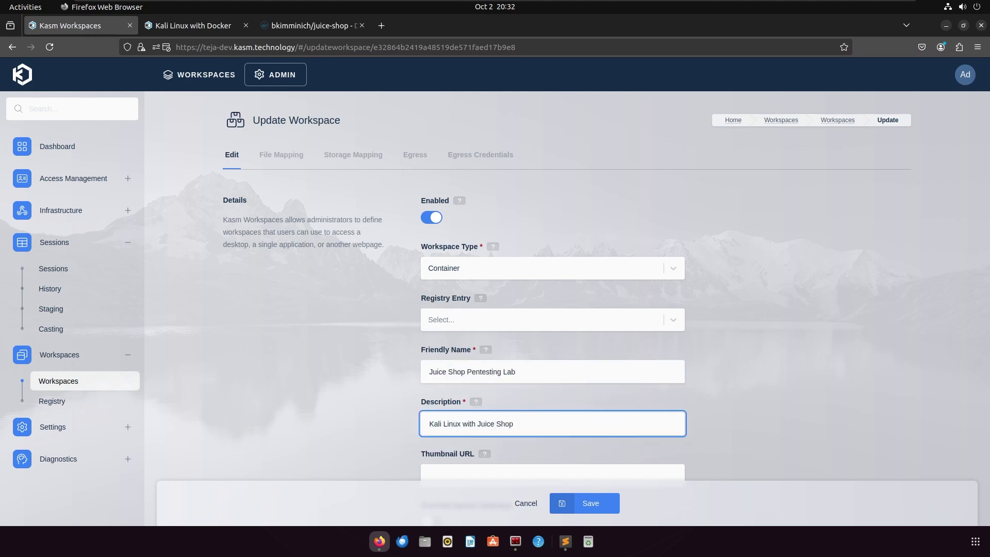
pyautogui.write('ice Shop environment')
pyautogui.click(601, 503)
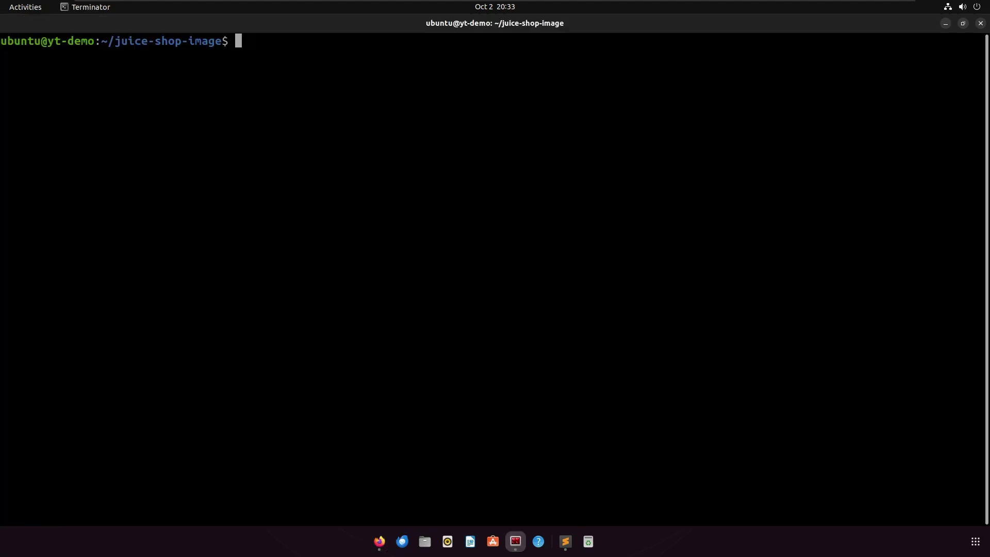
# - Run sudo docker images to confirm the 10.3GB kasm_kali_juiceshop image exists
pyautogui.write('sudo docker images')
pyautogui.press('Return')
pyautogui.doubleClick(35, 73)
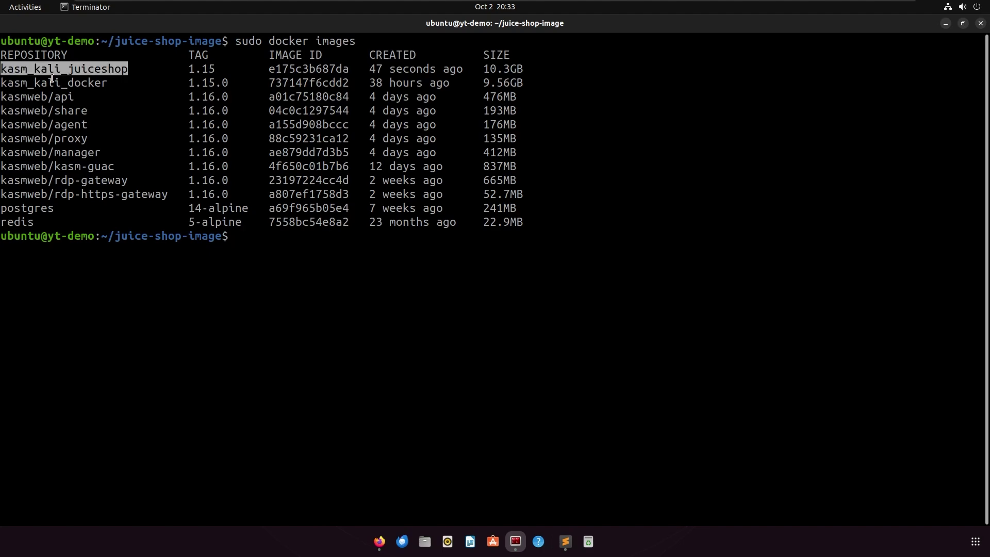
pyautogui.hotkey('alt', 'Tab')
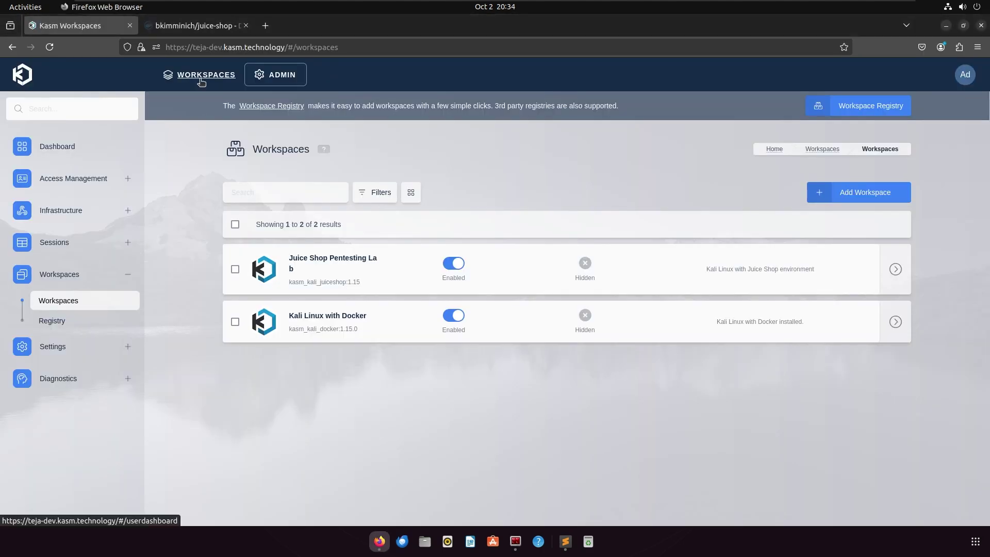
# - Launch a session of the Juice Shop Pentesting Lab workspace
pyautogui.click(200, 77)
pyautogui.click(411, 290)
pyautogui.click(470, 357)
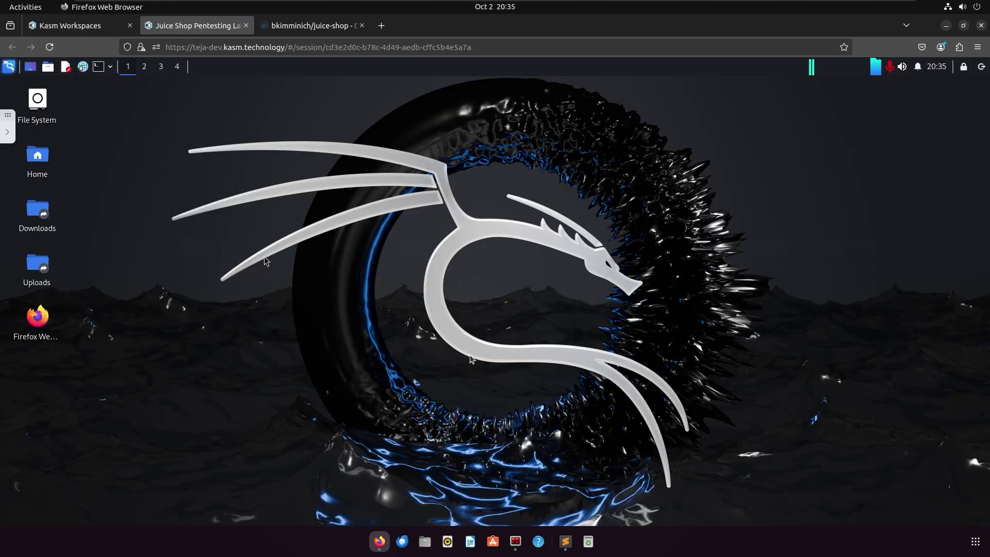
# - Run sudo docker ps and confirm the bkimminich/juice-shop container is up on port 3000
pyautogui.click(98, 66)
pyautogui.write('sudo docker ')
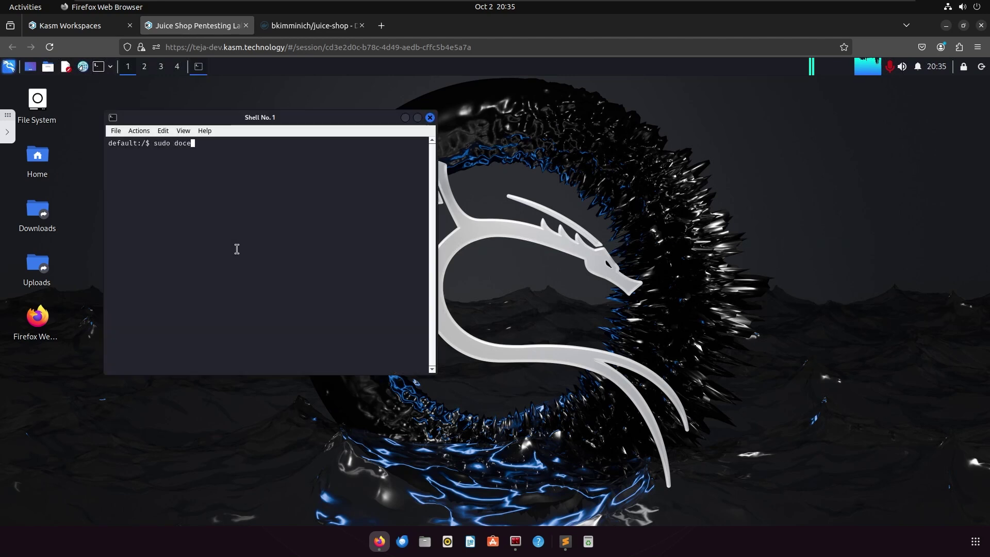
pyautogui.write('ps')
pyautogui.press('Return')
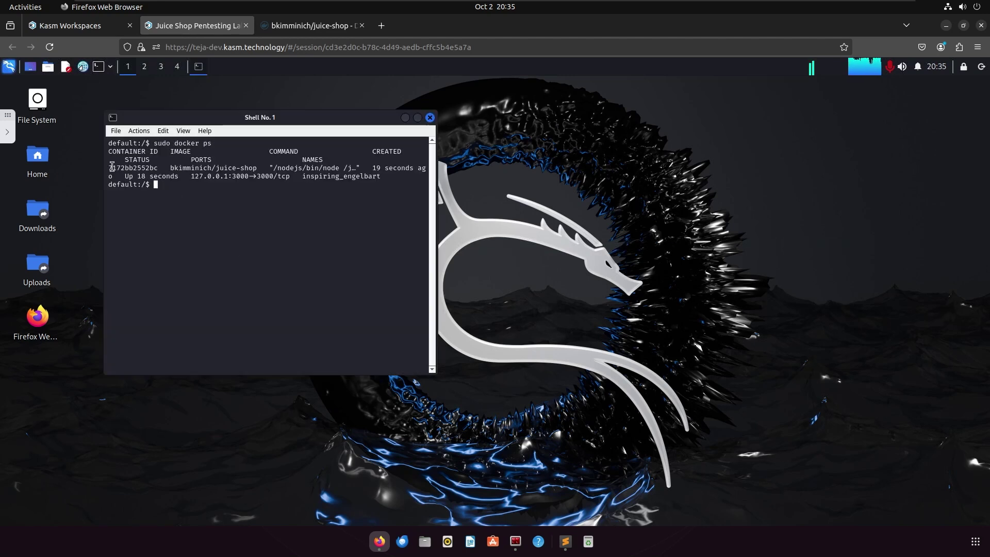
pyautogui.moveTo(112, 168); pyautogui.dragTo(254, 165)
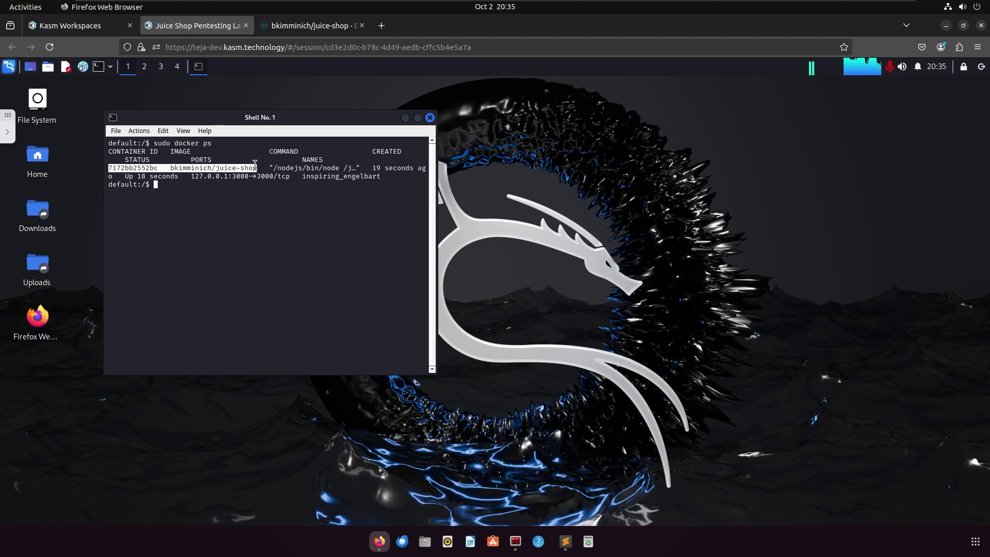
# - Load localhost:3000 in Firefox and dismiss the welcome dialog and cookie banner
pyautogui.write('localhost:3000')
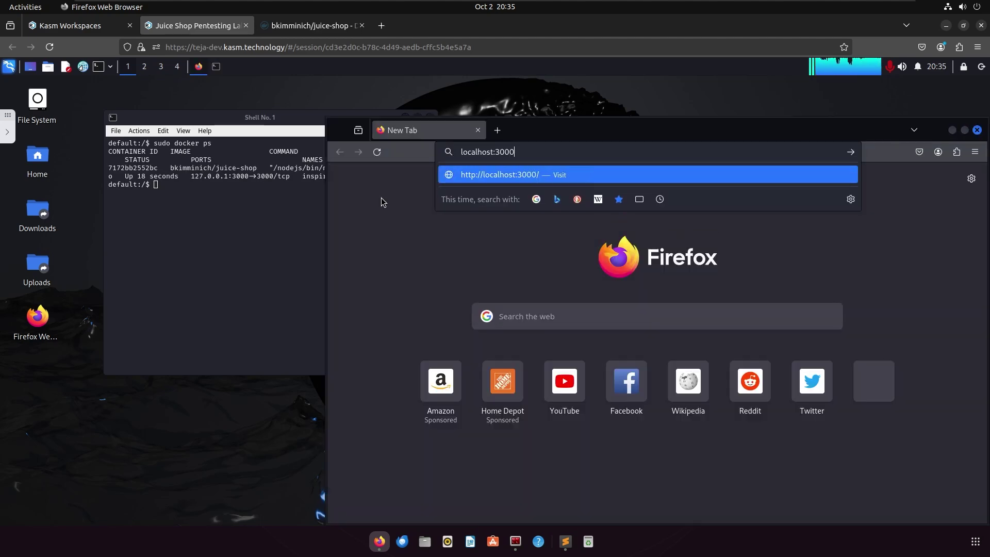
pyautogui.press('Return')
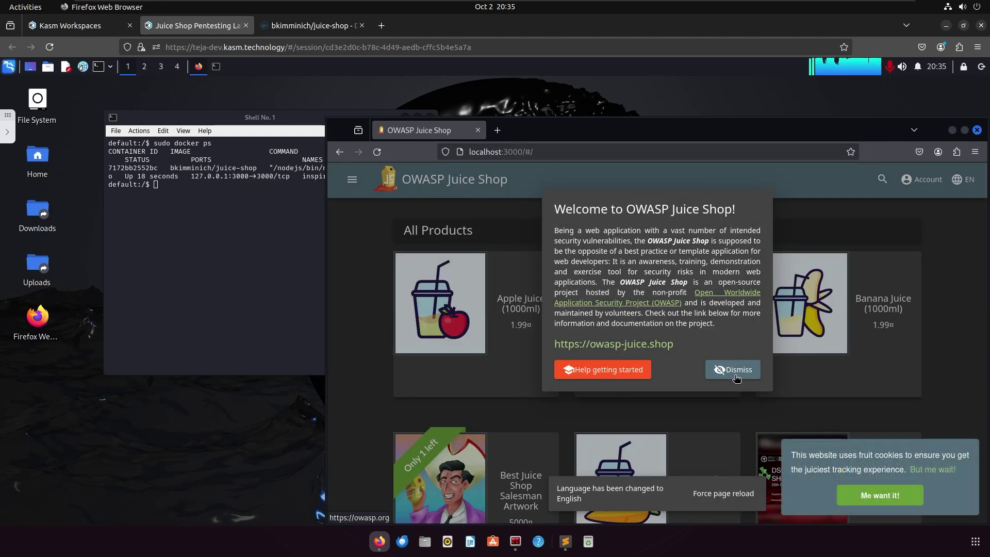
pyautogui.click(736, 378)
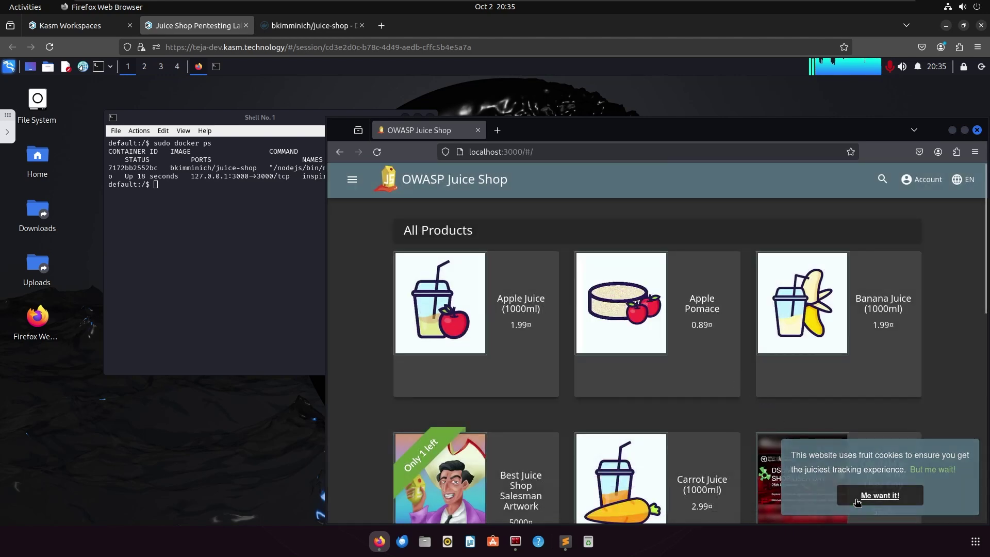
pyautogui.click(857, 501)
pyautogui.moveTo(573, 131); pyautogui.dragTo(444, 101)
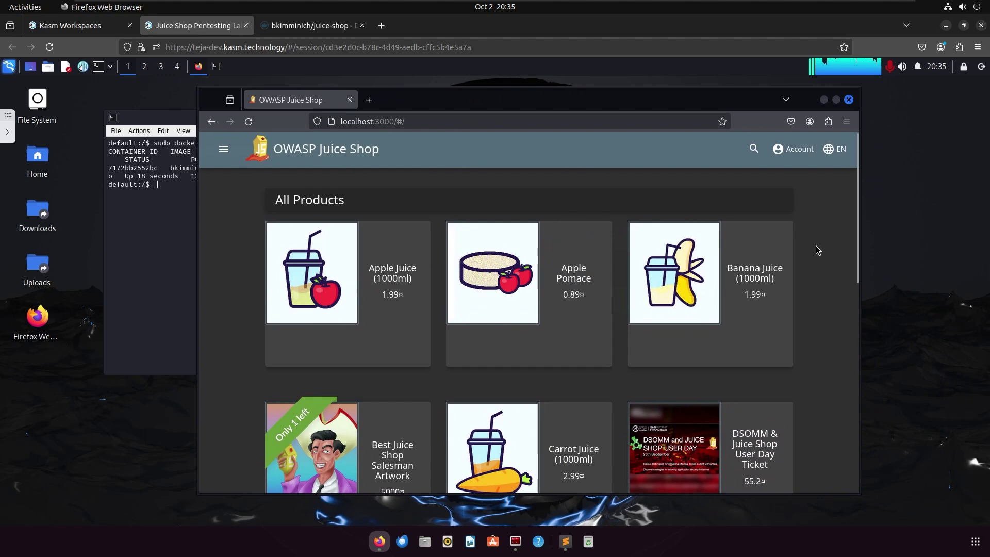
pyautogui.scroll(-5, 816, 249)
pyautogui.scroll(5, 816, 250)
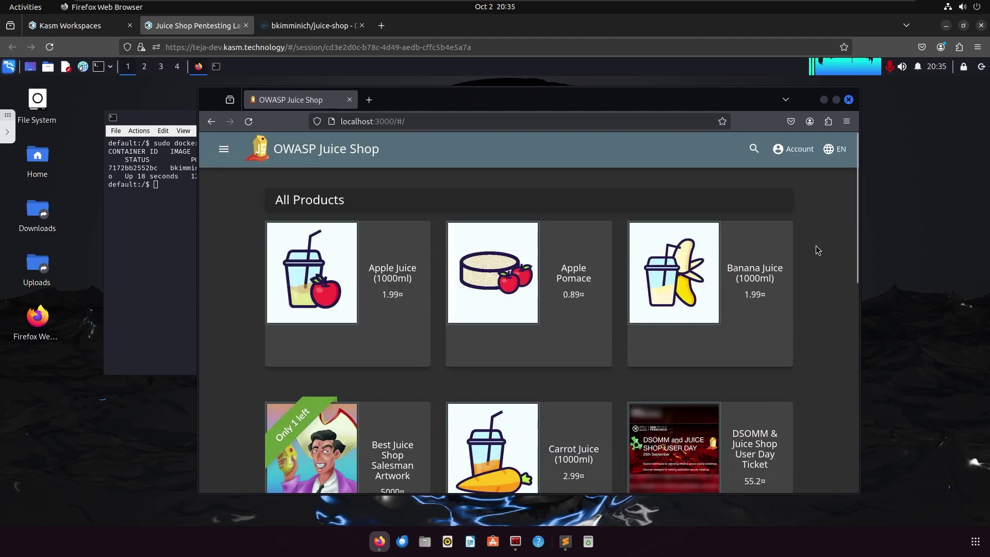